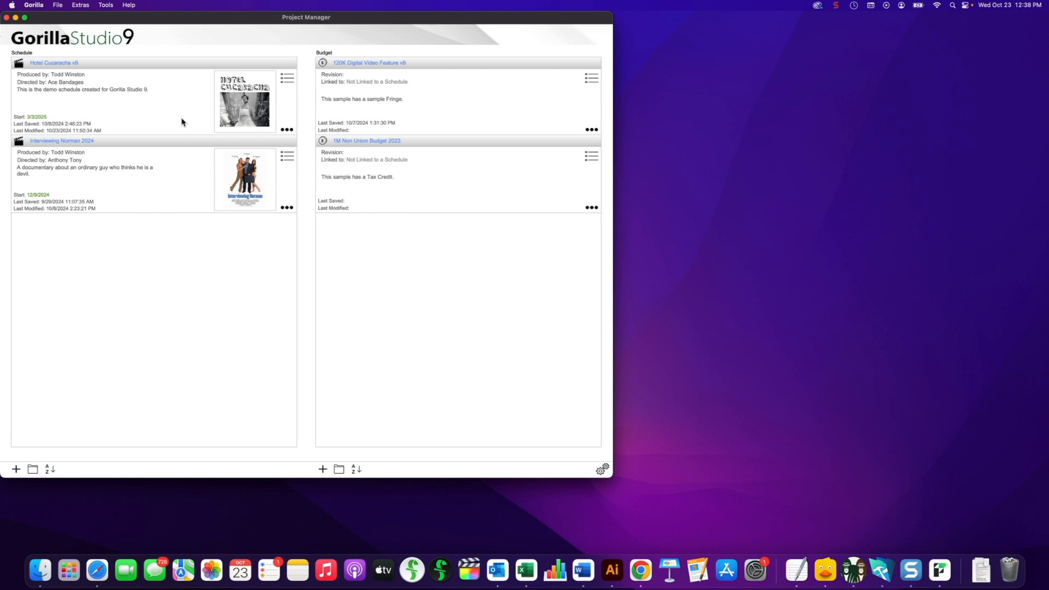
Look up the Import Breakdown Sheets from Excel command in the Hotel Cucaracha v9 schedule and return to the Project Manager
{"action": "left_click", "coordinate": [59, 64]}
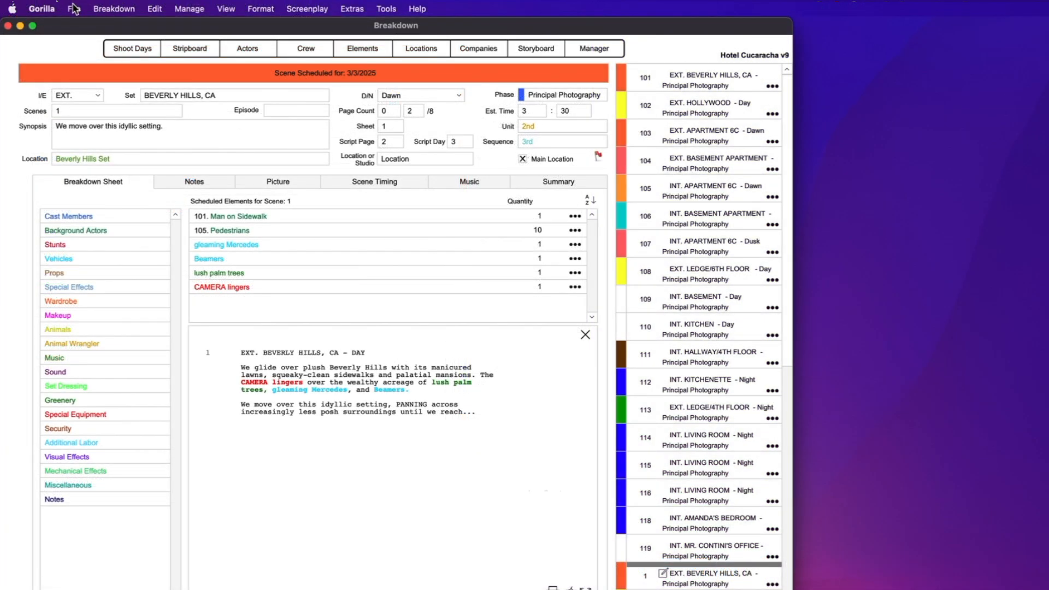
{"action": "left_click", "coordinate": [75, 8]}
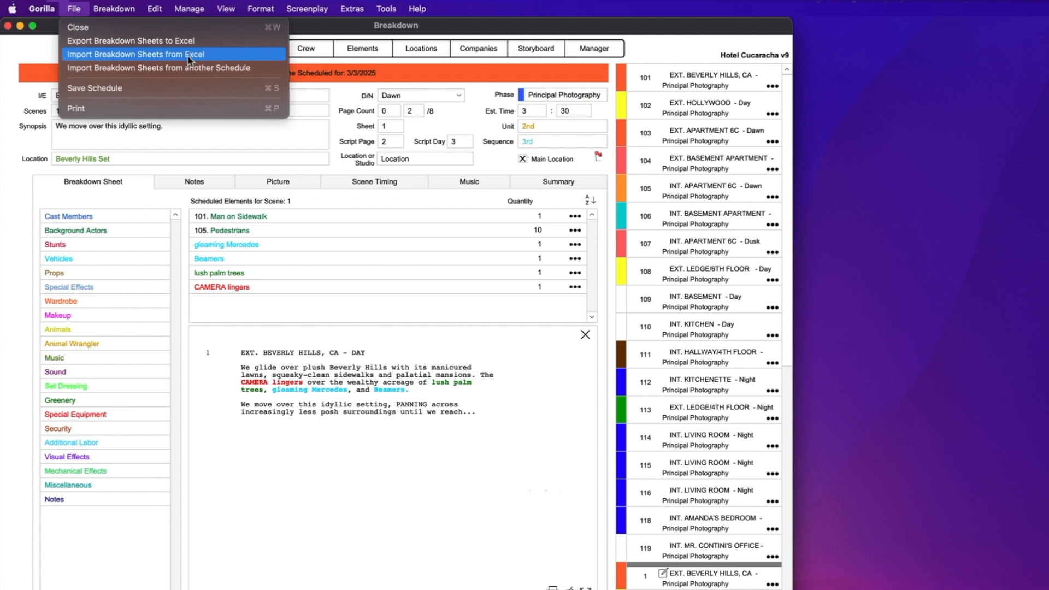
{"action": "left_click", "coordinate": [248, 54]}
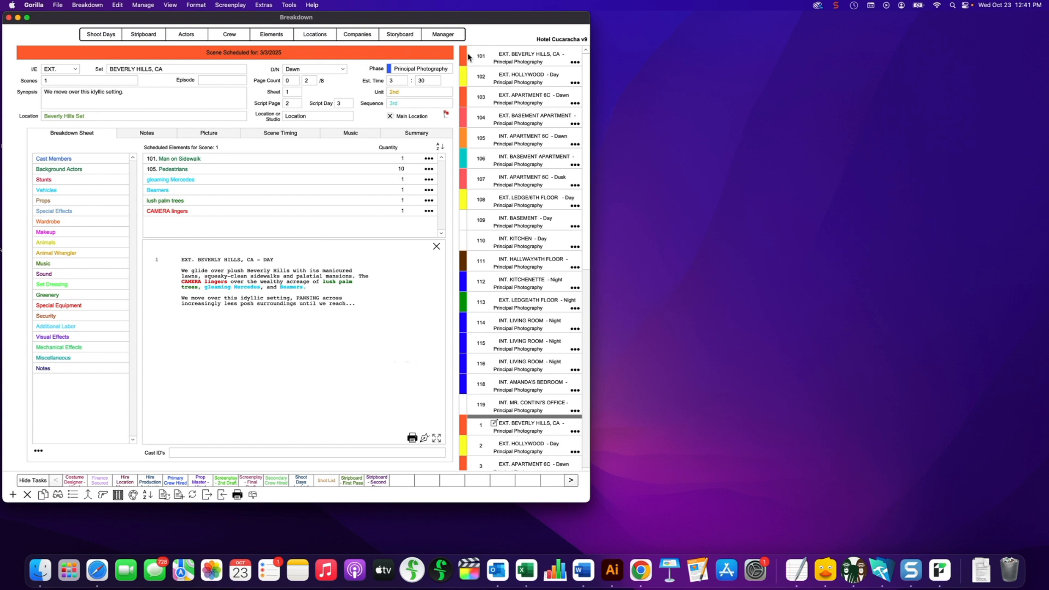
{"action": "left_click", "coordinate": [435, 36]}
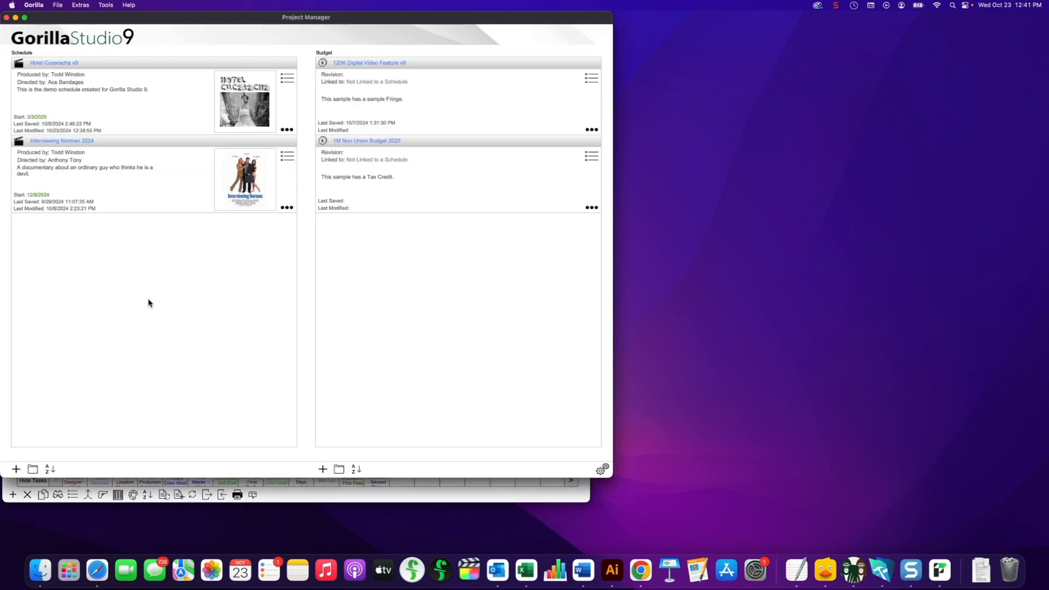
Switch to Finder and open Restore_Outside Program.xlsx from the Backup Stripboards folder in Excel
{"action": "key", "text": "super+Tab"}
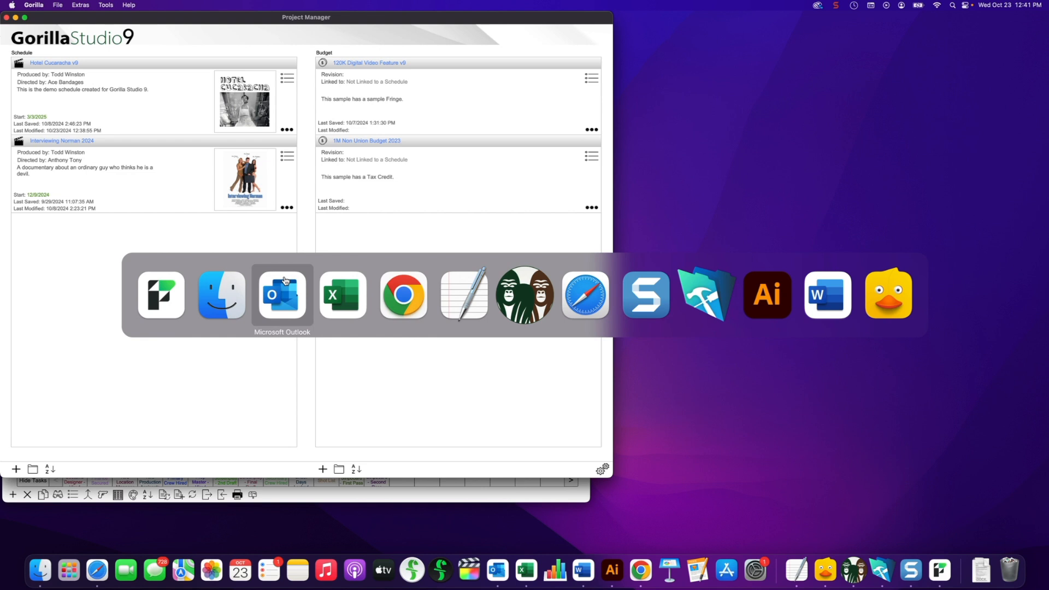
{"action": "left_click", "coordinate": [229, 297]}
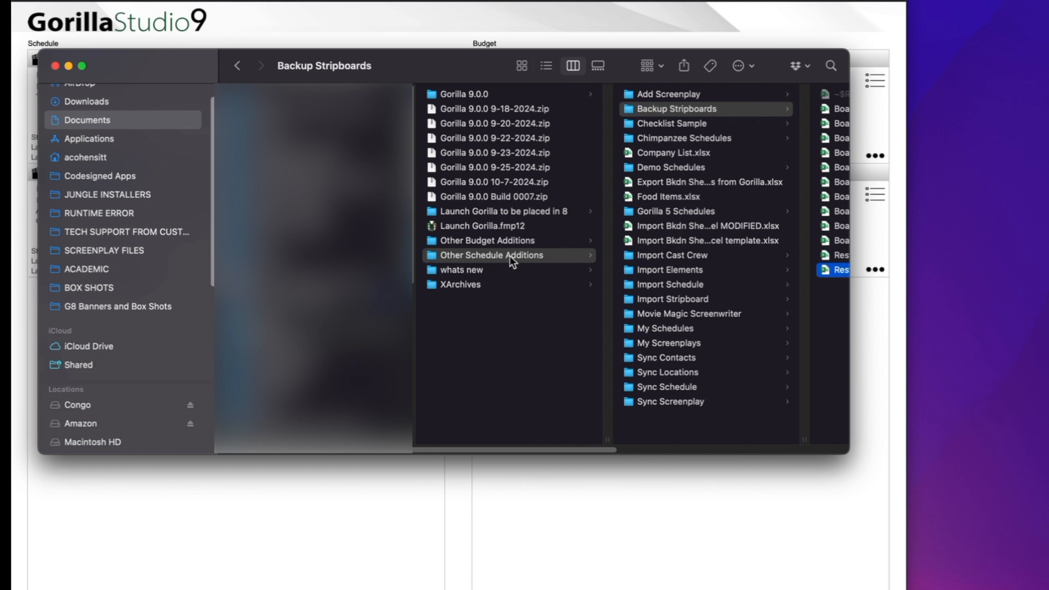
{"action": "left_click_drag", "start_coordinate": [520, 448], "coordinate": [635, 460]}
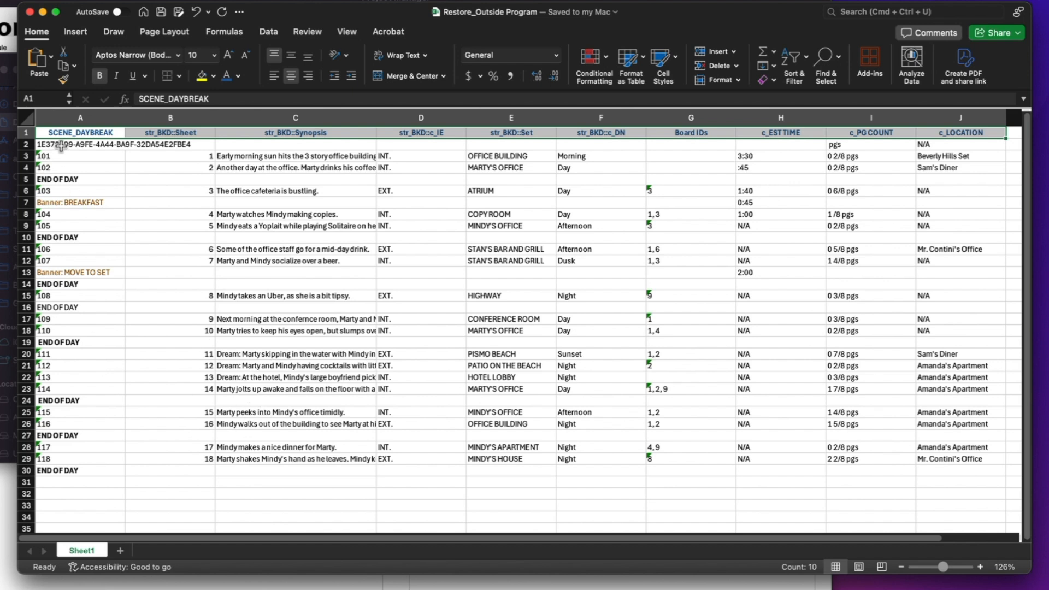
Delete the entire row 2 containing the long ID string beneath the header row
{"action": "left_click", "coordinate": [84, 145]}
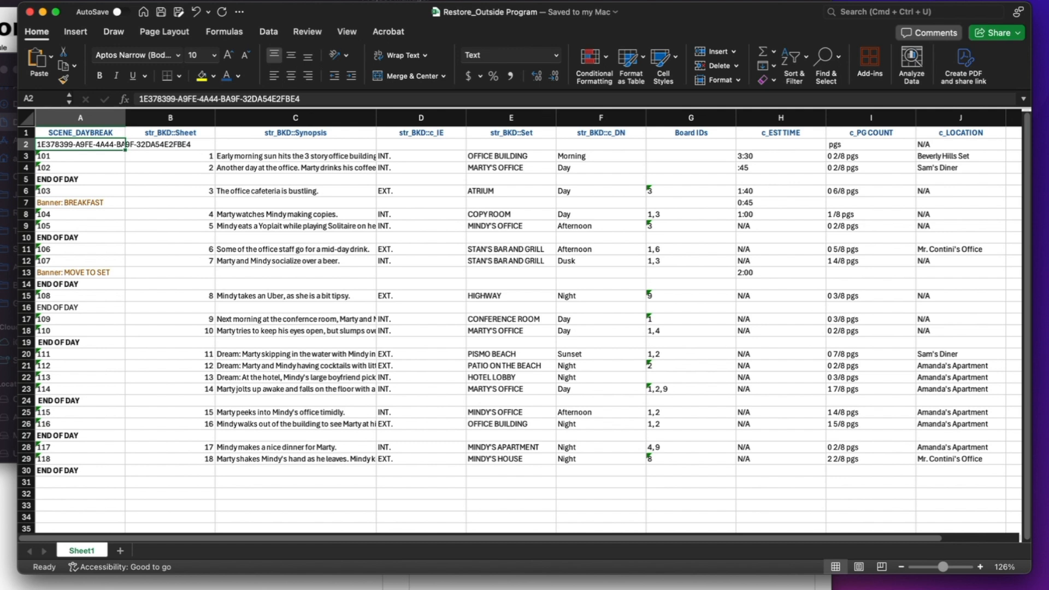
{"action": "left_click", "coordinate": [63, 0]}
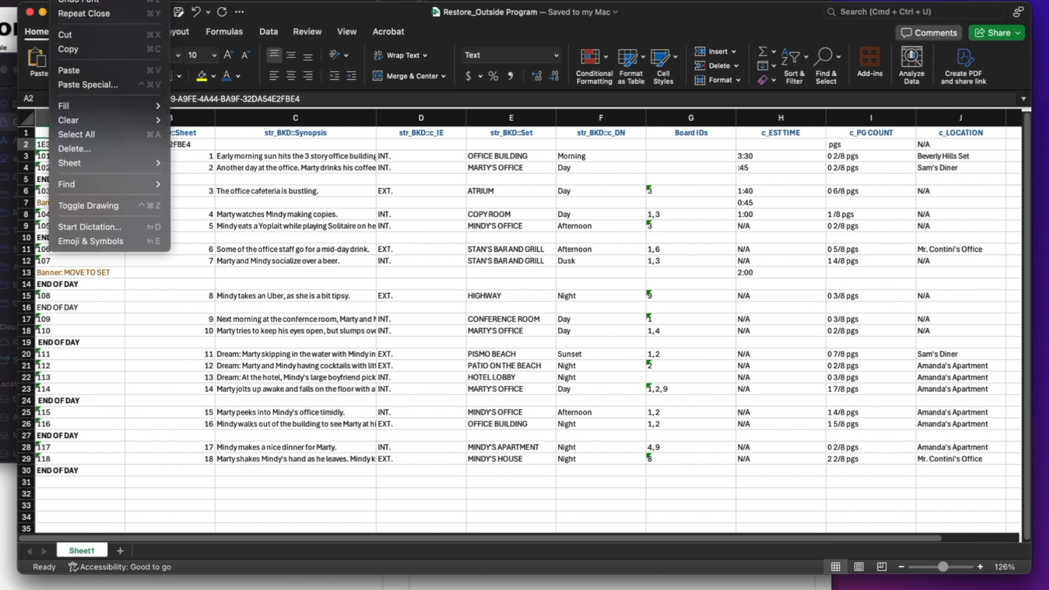
{"action": "left_click", "coordinate": [94, 148]}
{"action": "left_click_drag", "start_coordinate": [724, 164], "coordinate": [307, 159]}
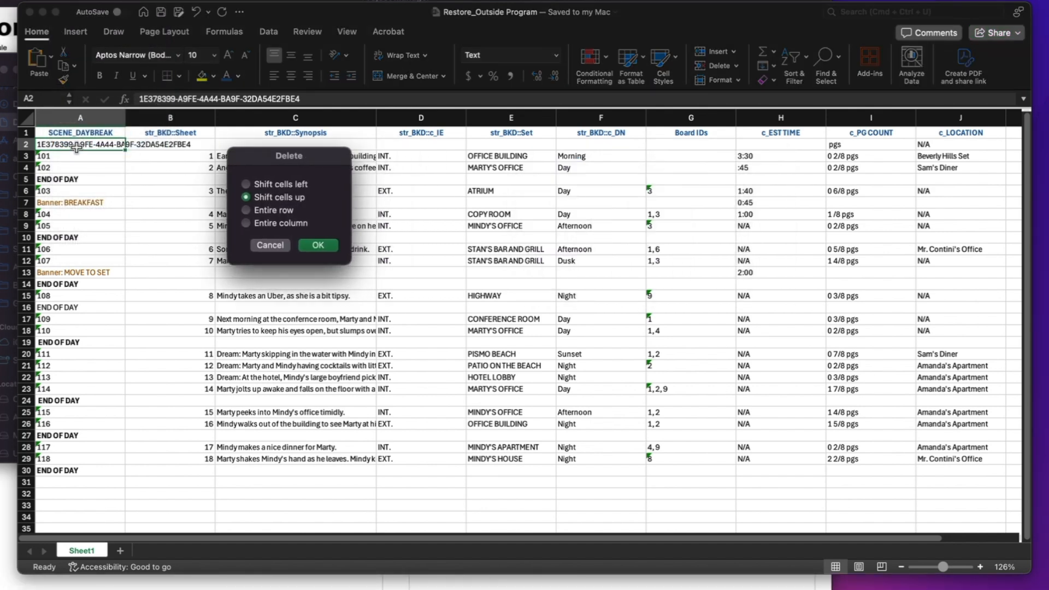
{"action": "left_click", "coordinate": [280, 213]}
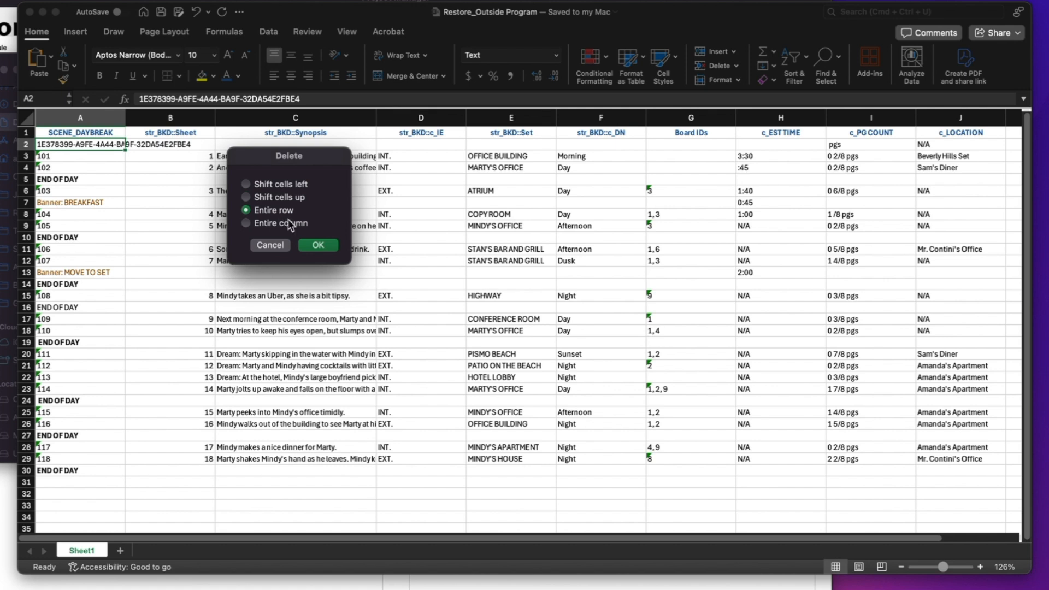
{"action": "left_click", "coordinate": [320, 246]}
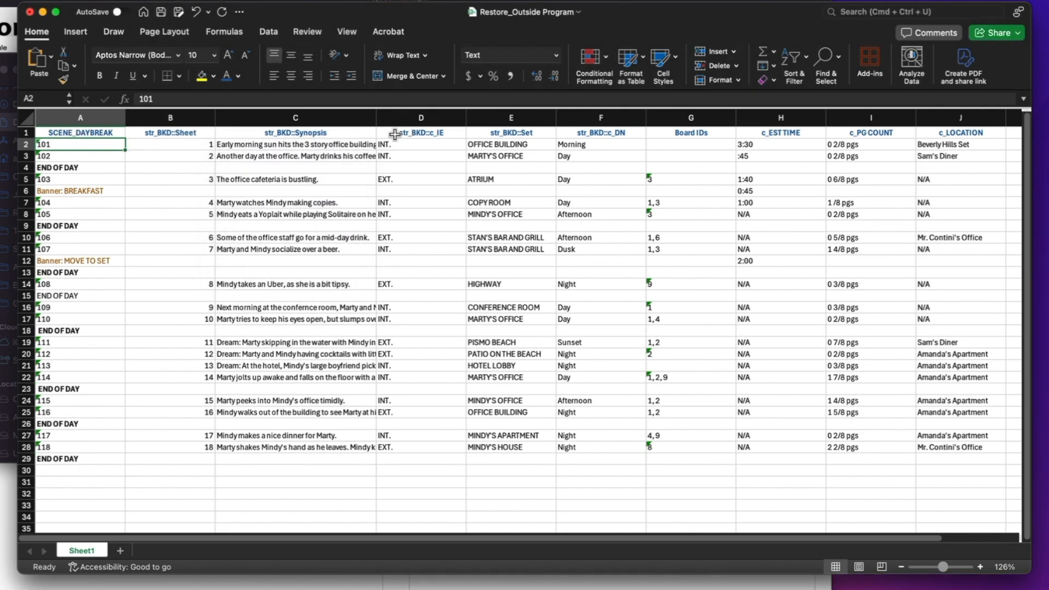
Examine the SCENE_DAYBREAK column's header, scene numbers, END OF DAY entries and Banner: BREAKFAST entry down to row 9
{"action": "left_click", "coordinate": [80, 134]}
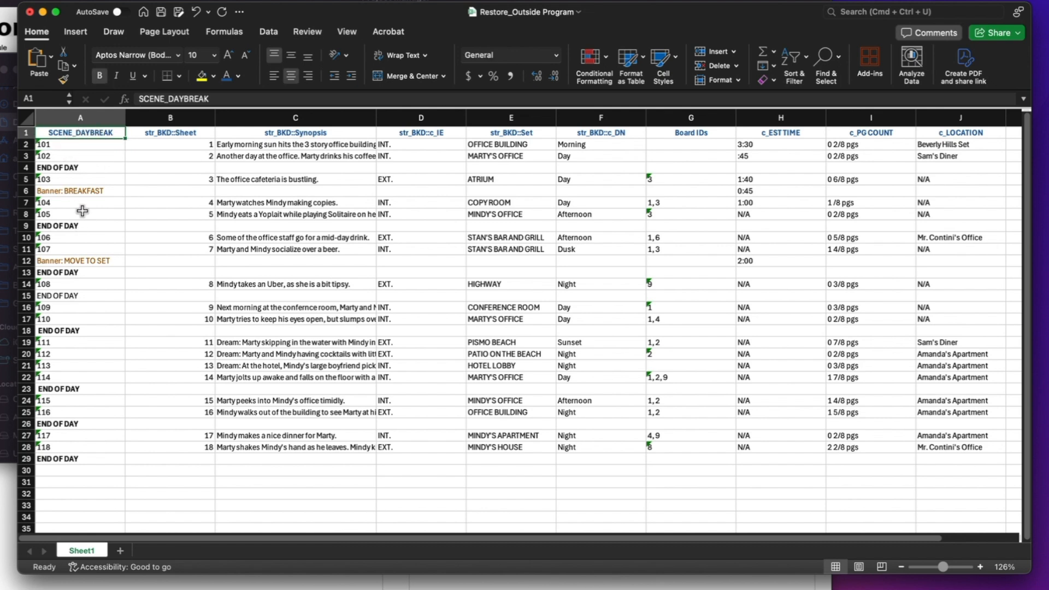
{"action": "left_click", "coordinate": [76, 147]}
{"action": "left_click", "coordinate": [74, 156]}
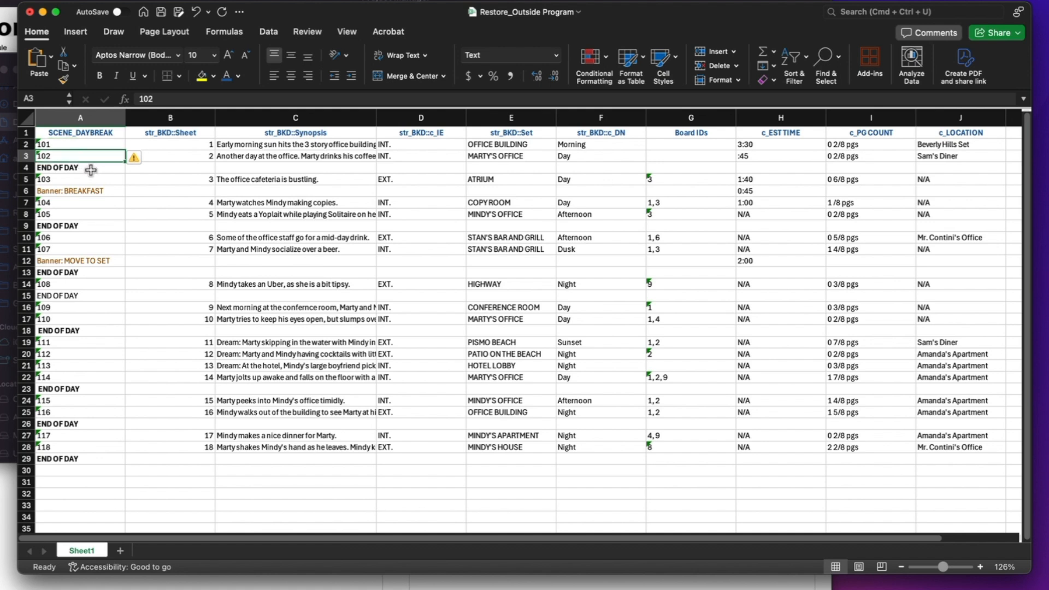
{"action": "left_click", "coordinate": [90, 170]}
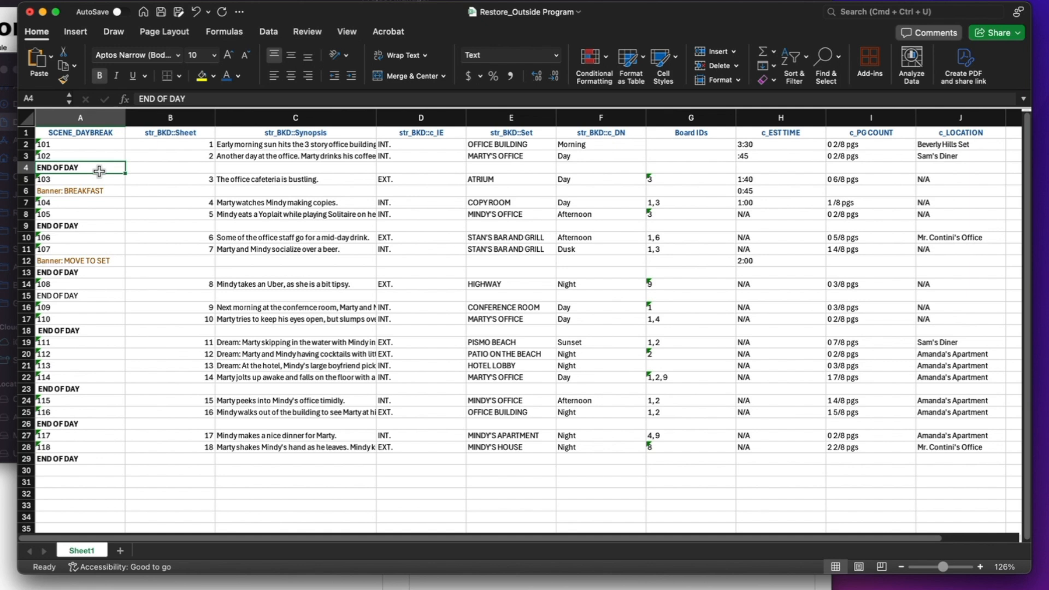
{"action": "left_click", "coordinate": [71, 179]}
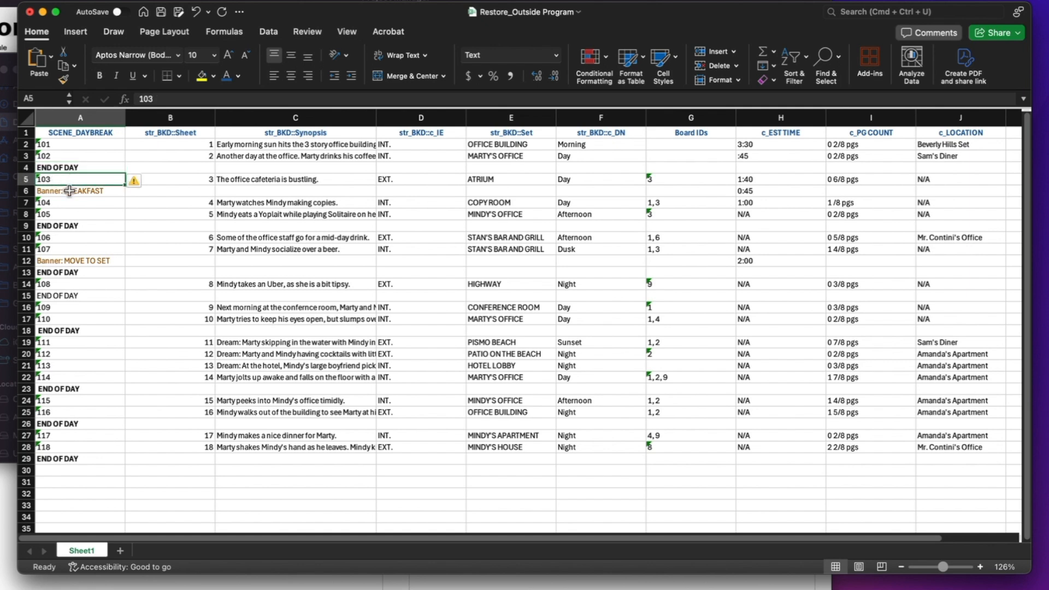
{"action": "left_click", "coordinate": [70, 191]}
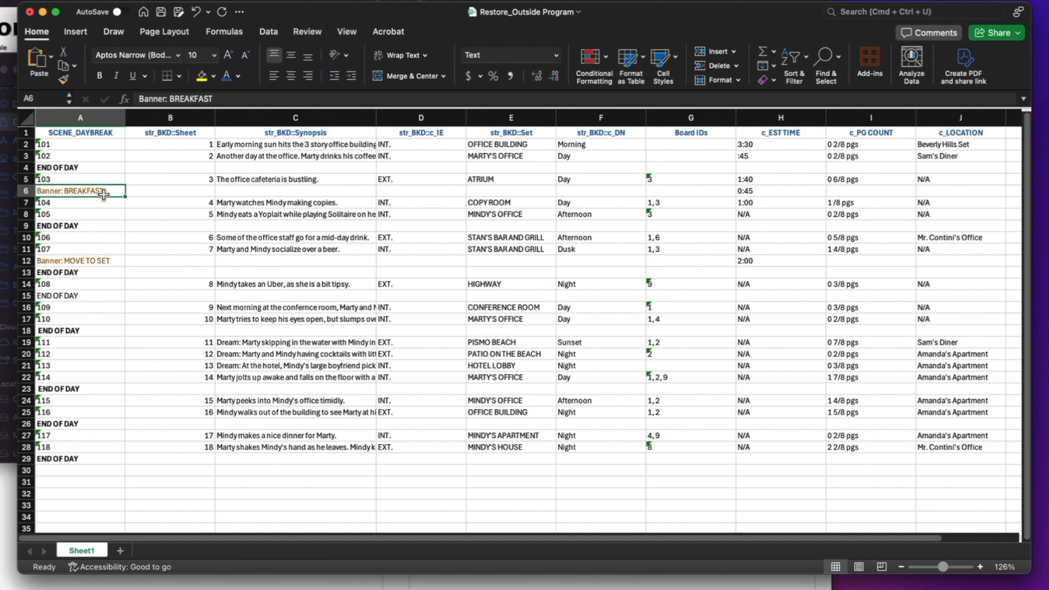
{"action": "left_click", "coordinate": [75, 204]}
{"action": "left_click", "coordinate": [63, 216]}
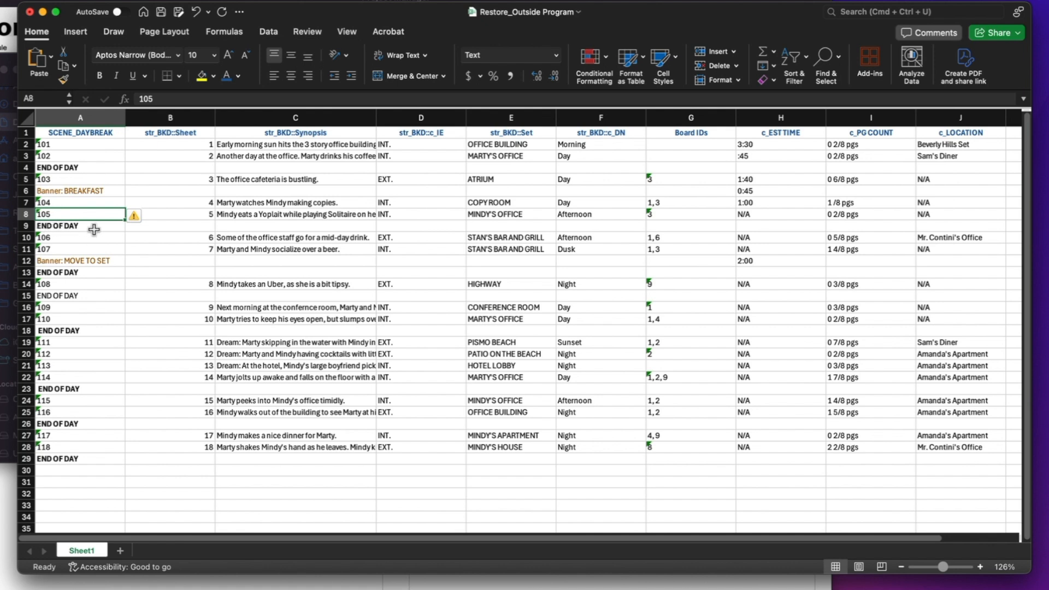
{"action": "left_click", "coordinate": [85, 227]}
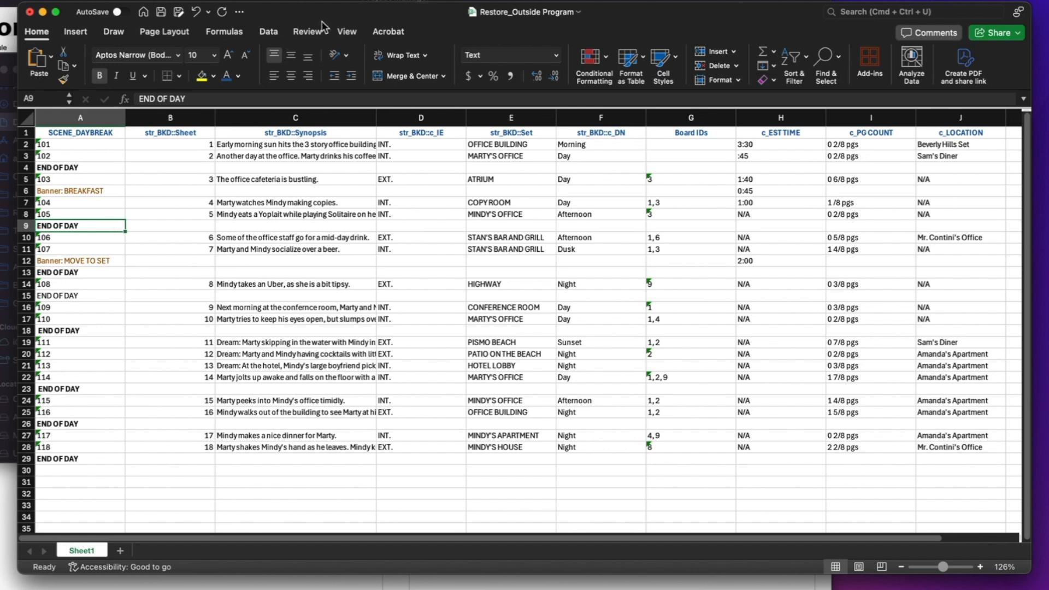
Preview Restore_739182_42687.xlsx in Finder to examine its day break and banner rows, and return to the Excel workbook
{"action": "key", "text": "super+Tab"}
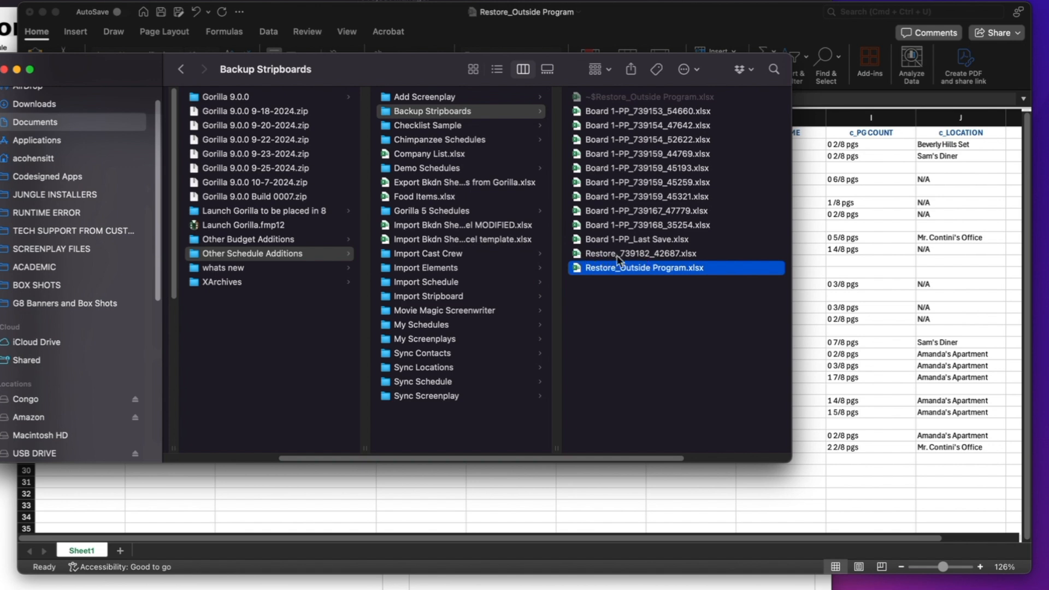
{"action": "left_click", "coordinate": [600, 255]}
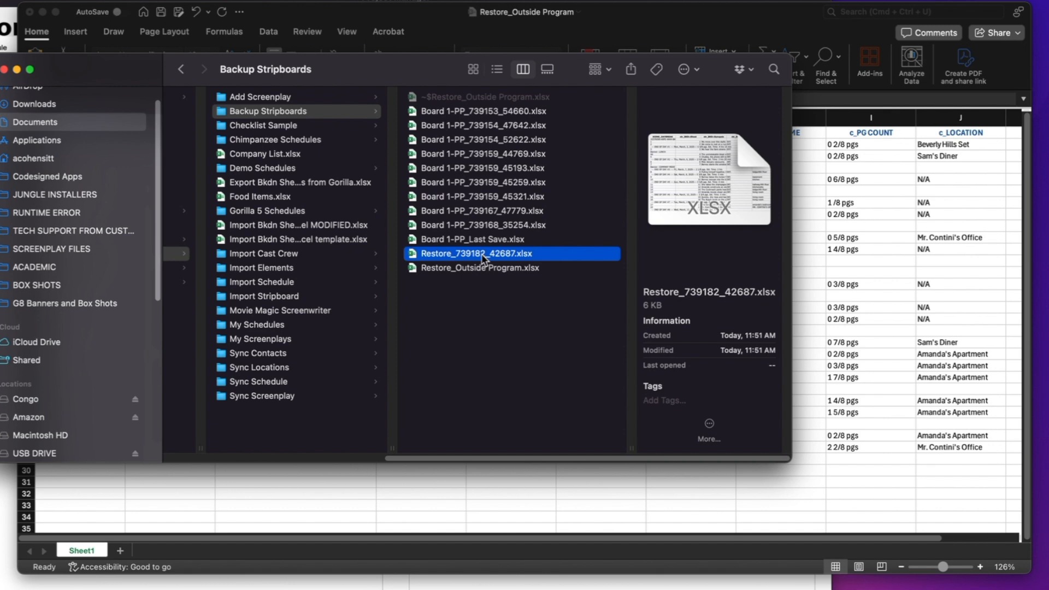
{"action": "key", "text": "space"}
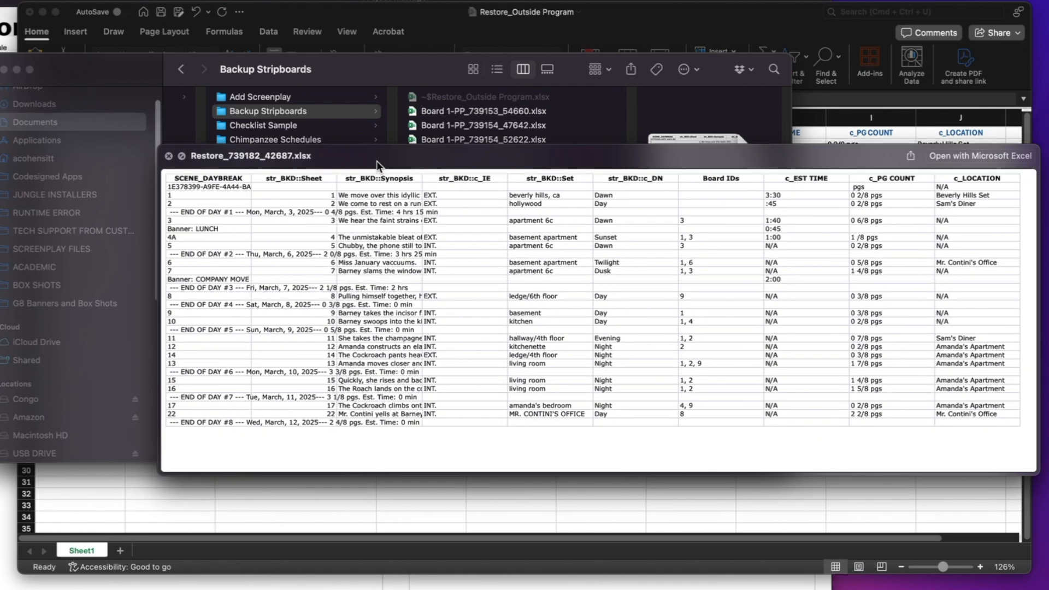
{"action": "left_click_drag", "start_coordinate": [376, 160], "coordinate": [251, 70]}
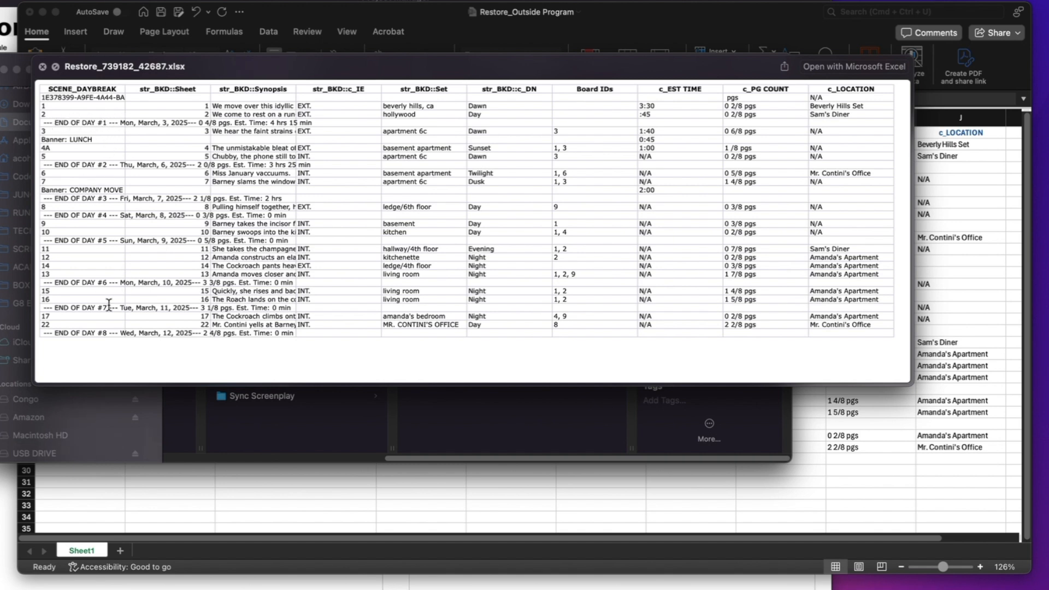
{"action": "key", "text": "space"}
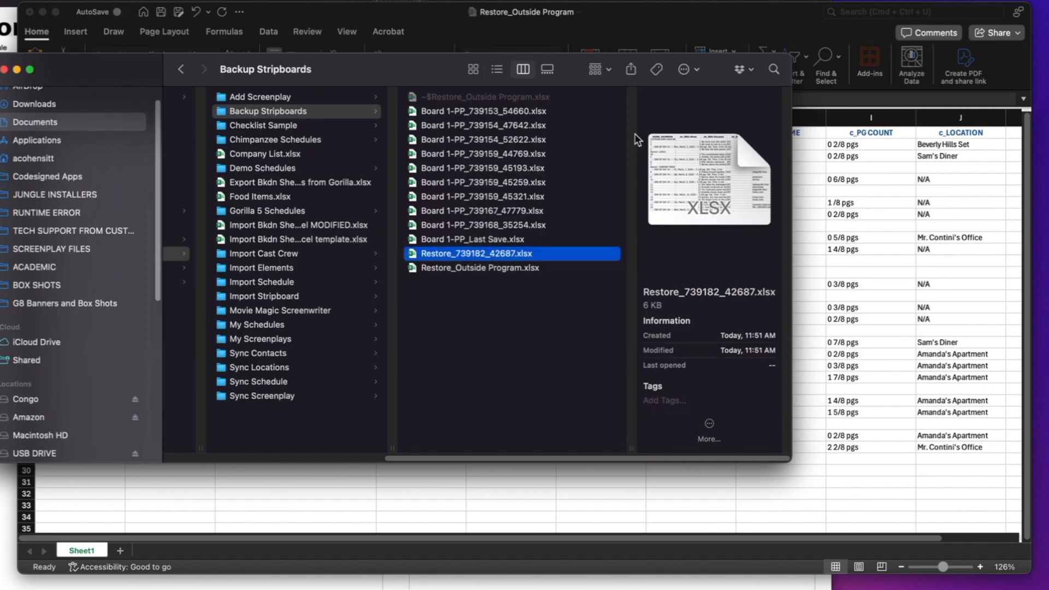
{"action": "left_click", "coordinate": [726, 503]}
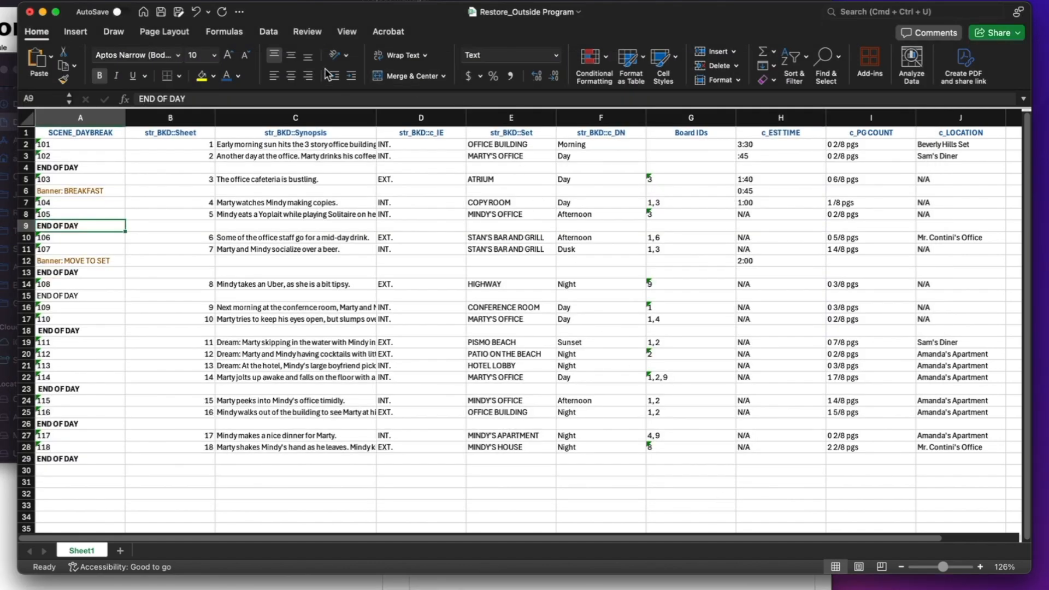
Examine the INT. and EXT. entries in the str_BKD::c_IE column for scenes 101 and 103
{"action": "left_click_drag", "start_coordinate": [343, 15], "coordinate": [321, 4]}
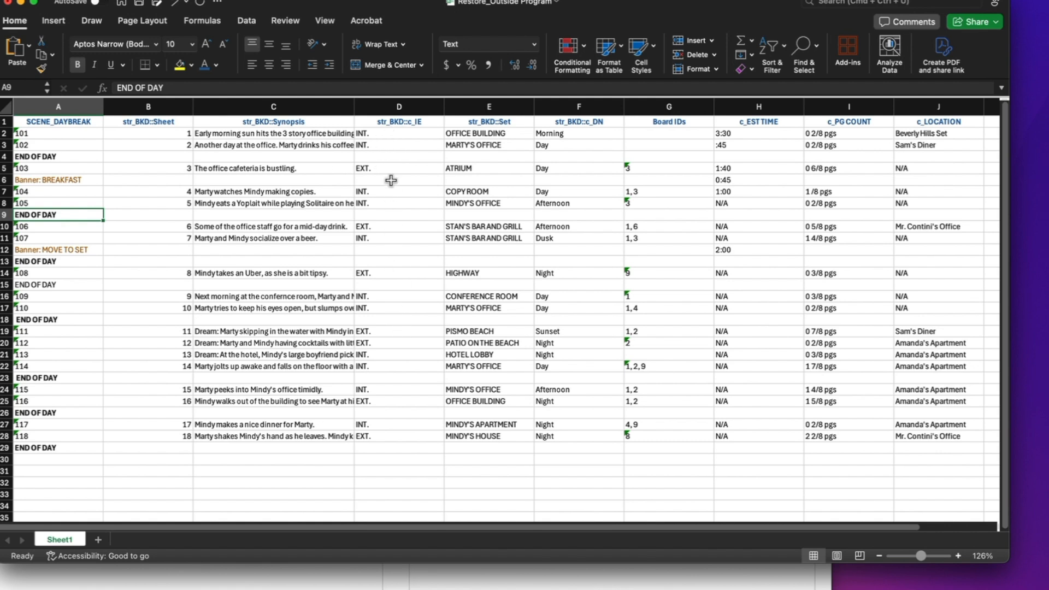
{"action": "left_click", "coordinate": [375, 135]}
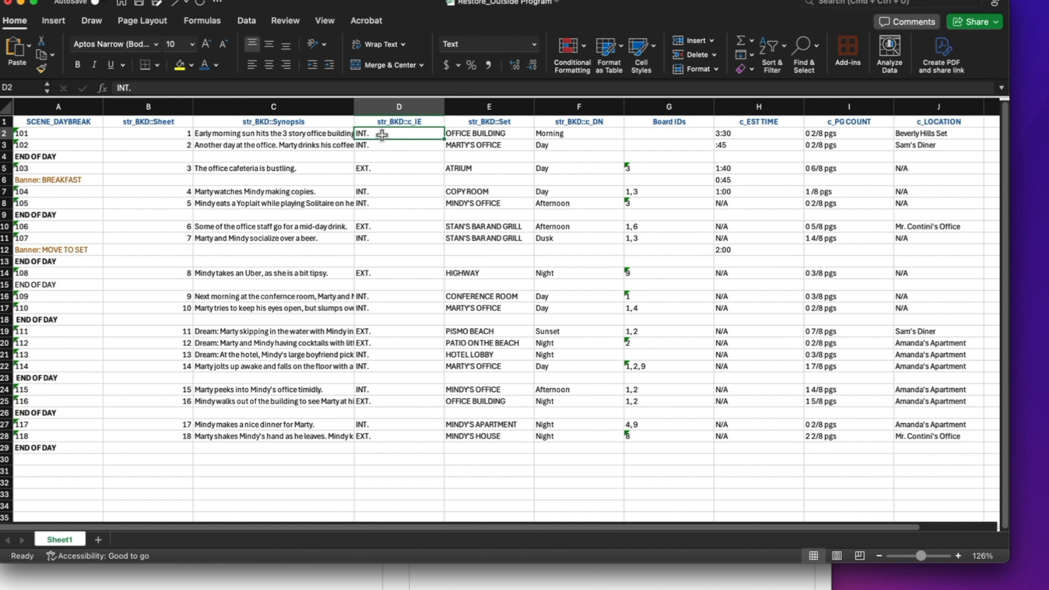
{"action": "left_click", "coordinate": [383, 171]}
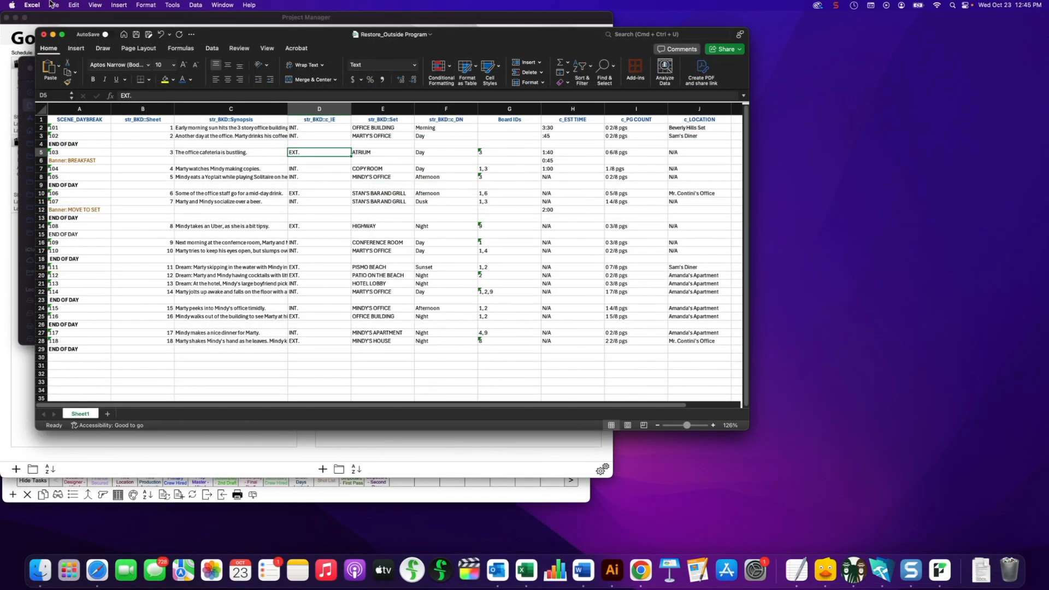
Save the workbook as Restore_Outside Program-2 in Excel Workbook (.xlsx) format in the Backup Stripboards folder and quit Excel
{"action": "left_click", "coordinate": [54, 5]}
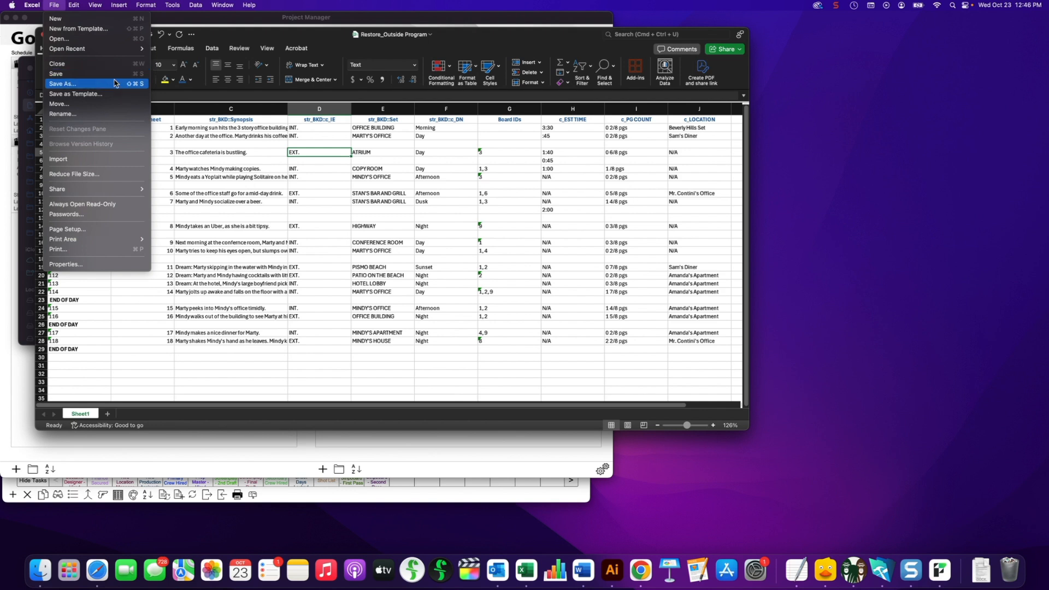
{"action": "left_click", "coordinate": [78, 85]}
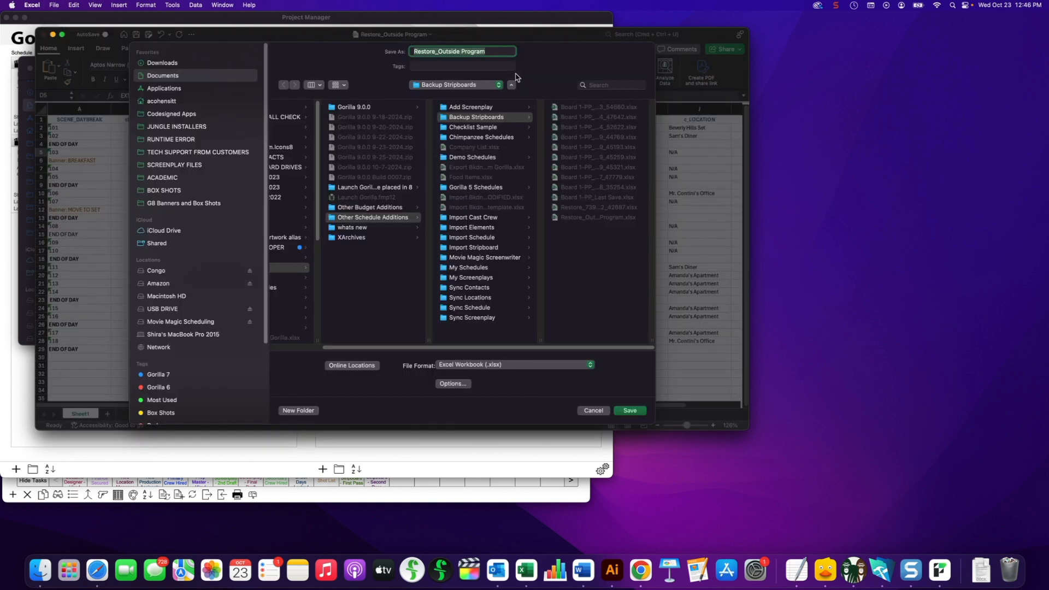
{"action": "left_click", "coordinate": [439, 51]}
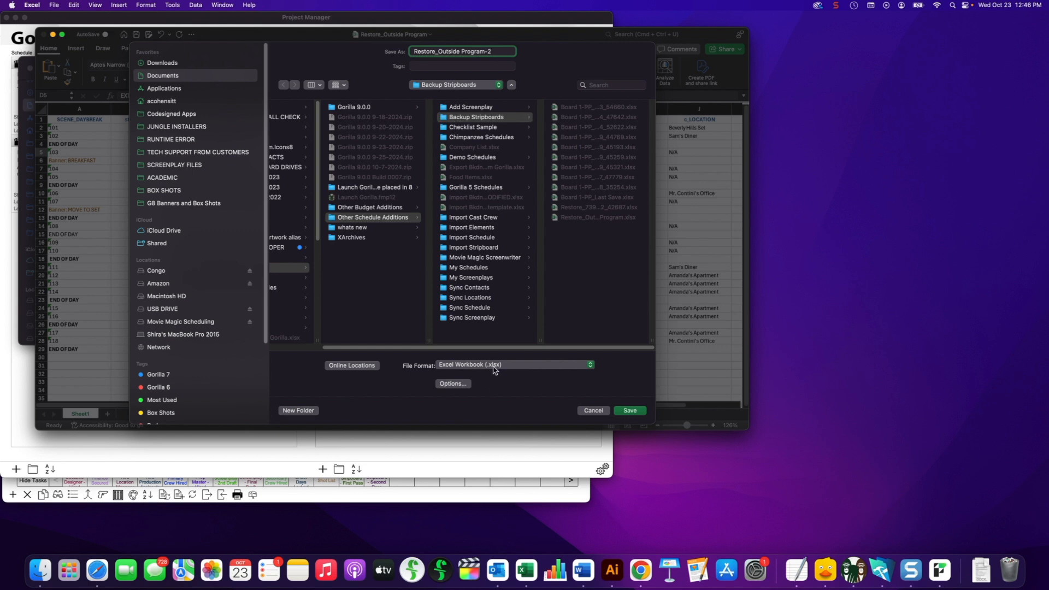
{"action": "left_click", "coordinate": [633, 411]}
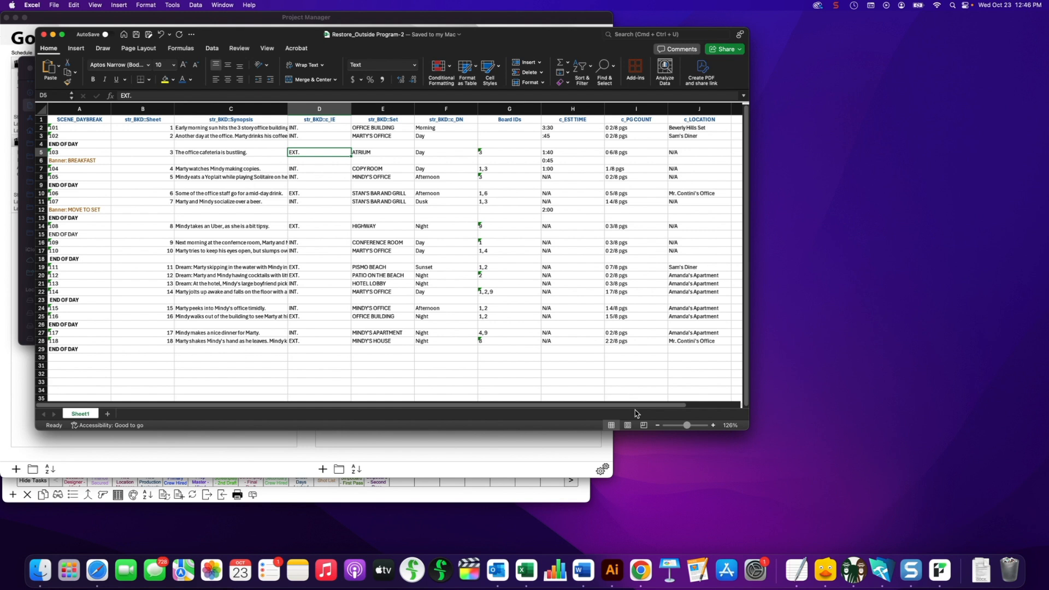
{"action": "key", "text": "super+q"}
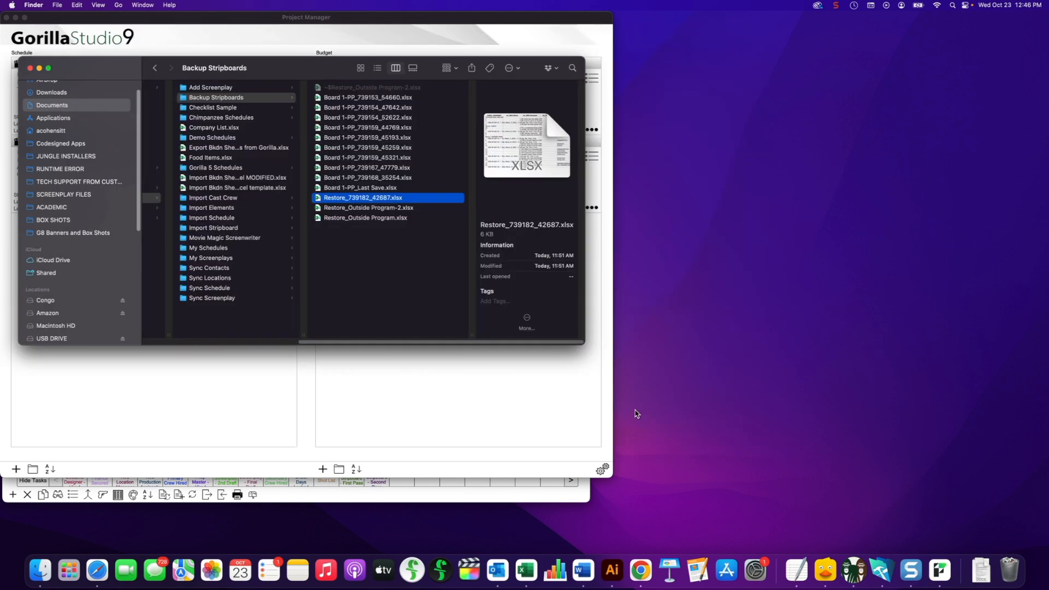
Switch to Gorilla's Project Manager and create a new schedule from scratch named Excel Stripboard Restore
{"action": "left_click", "coordinate": [146, 49]}
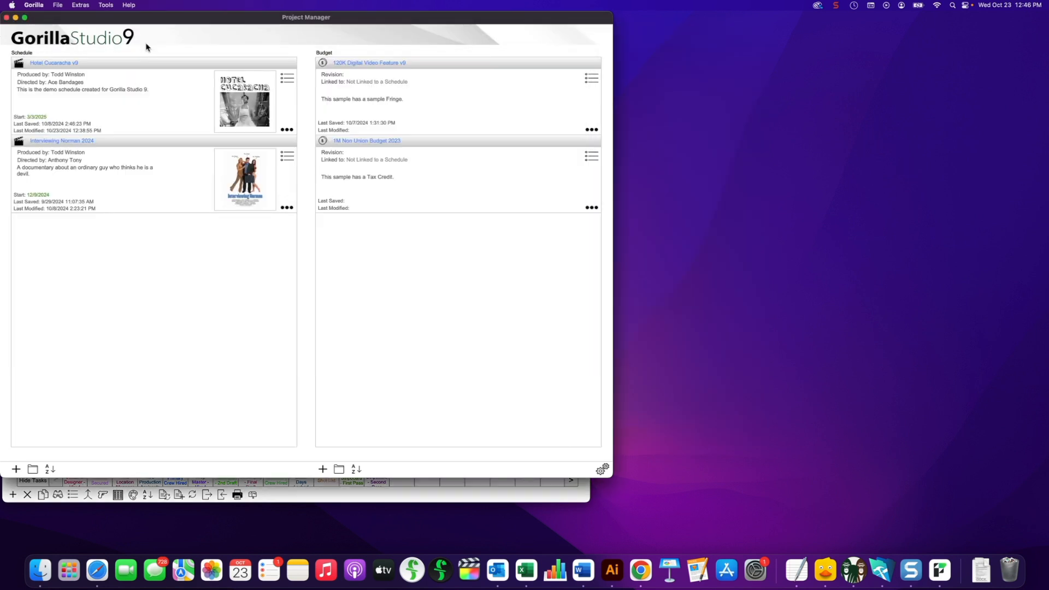
{"action": "left_click", "coordinate": [16, 470]}
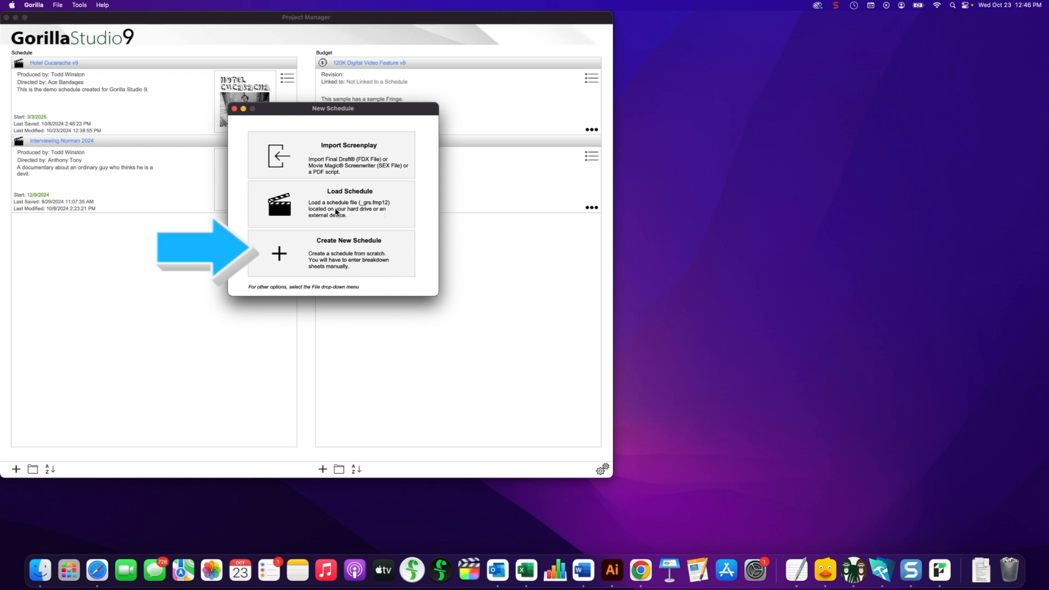
{"action": "left_click", "coordinate": [362, 245]}
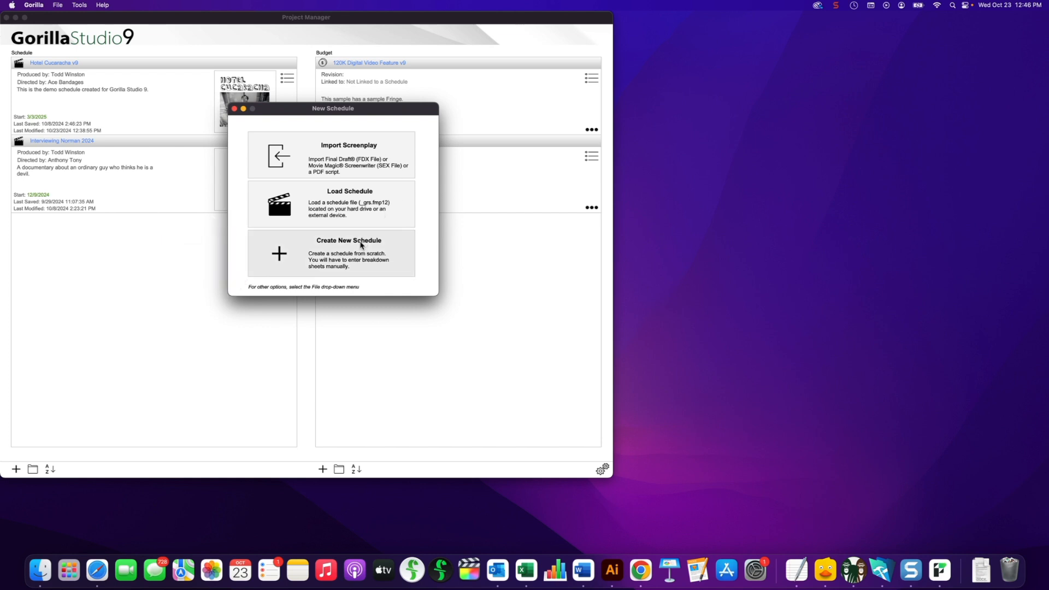
{"action": "left_click_drag", "start_coordinate": [330, 140], "coordinate": [338, 142]}
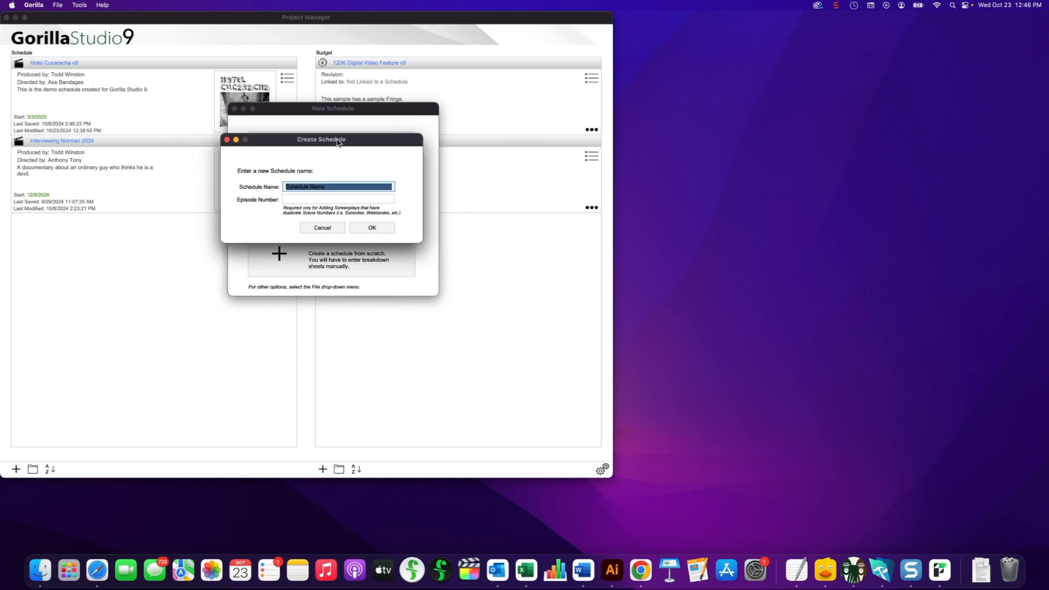
{"action": "type", "text": "Excel Stripboard Restore"}
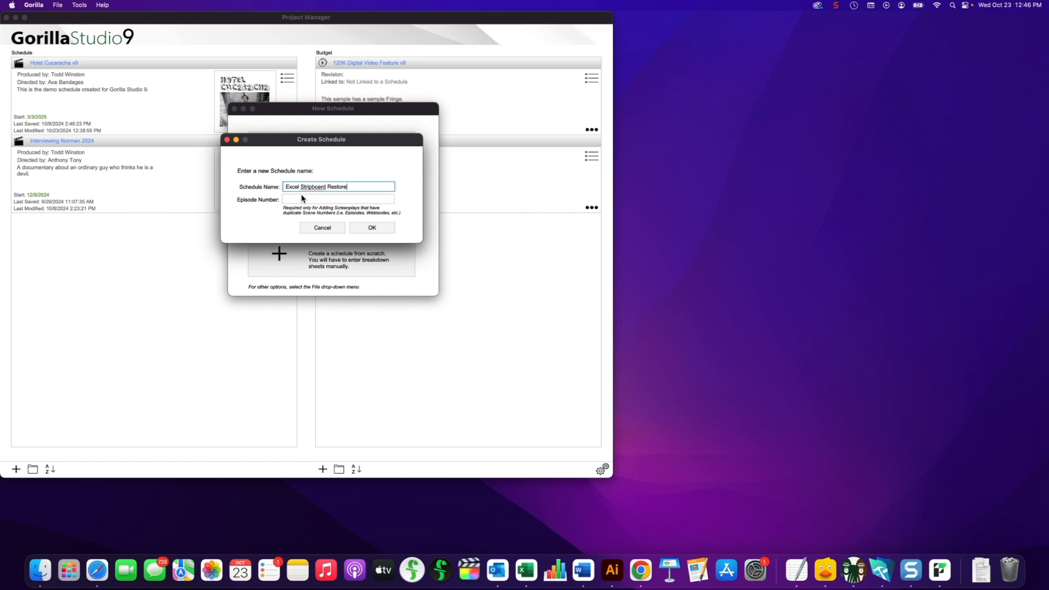
{"action": "left_click", "coordinate": [375, 228]}
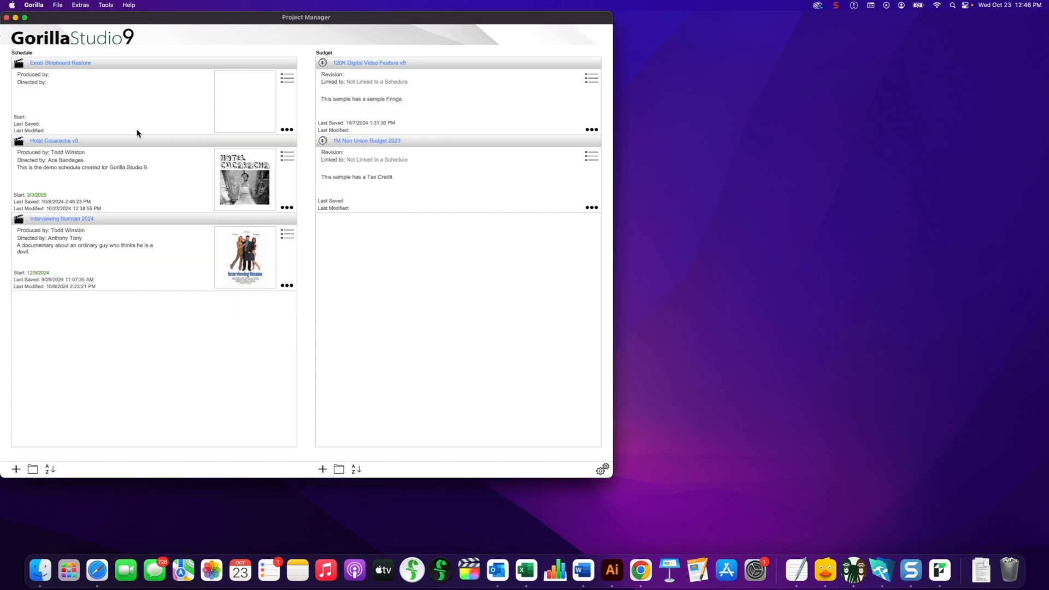
Open the Excel Stripboard Restore schedule, dismiss the breakdown sheets introduction and open the phase and shoot days setup
{"action": "left_click", "coordinate": [67, 65]}
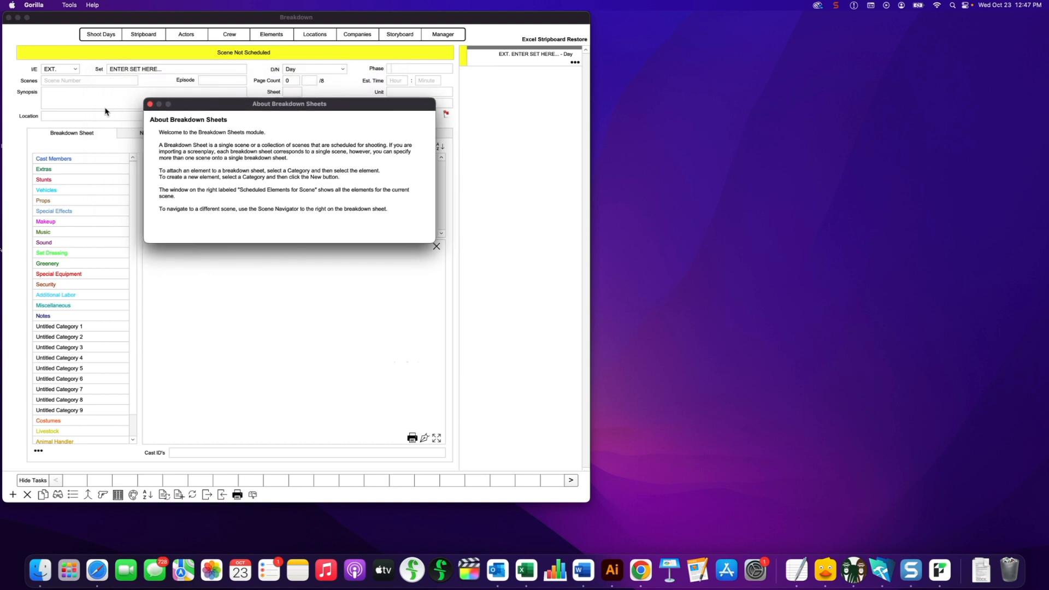
{"action": "left_click", "coordinate": [149, 104]}
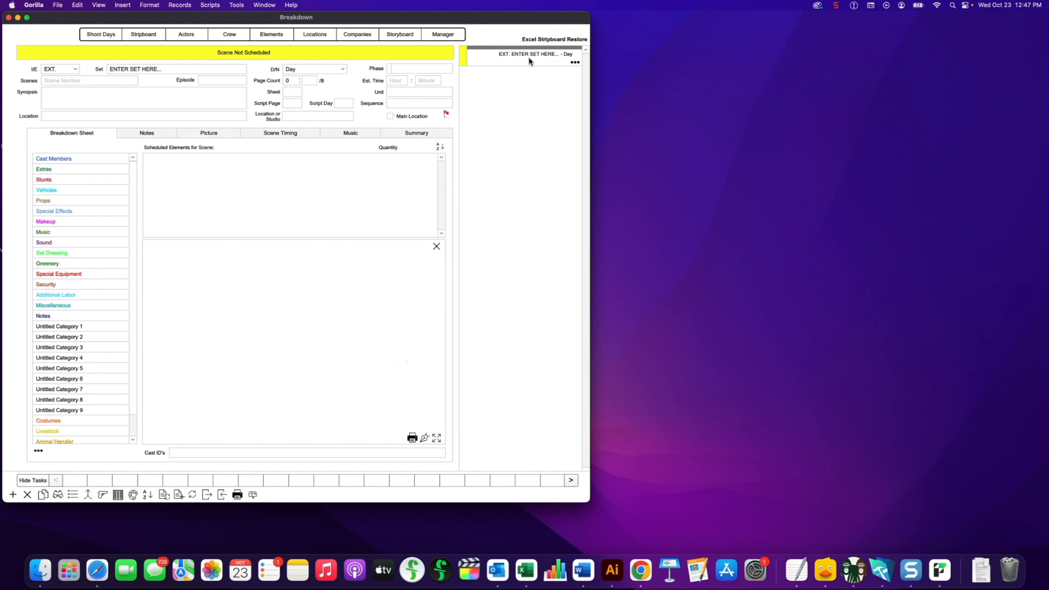
{"action": "left_click", "coordinate": [101, 37]}
{"action": "left_click_drag", "start_coordinate": [224, 106], "coordinate": [226, 100]}
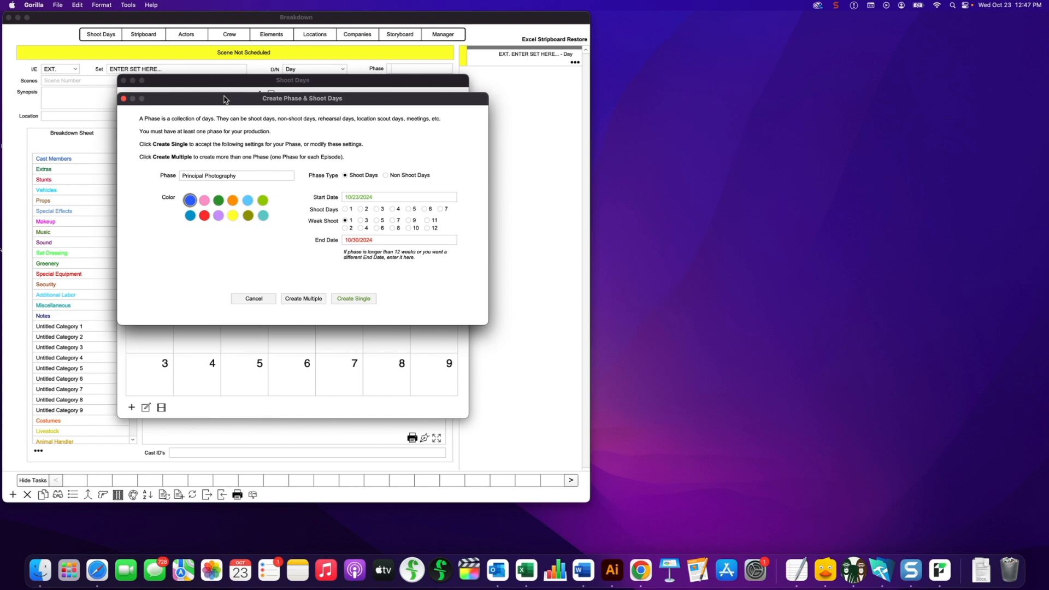
Switch to the Restore_Outside Program-2 workbook in Excel to examine its END OF DAY rows, and return to Gorilla's phase setup
{"action": "key", "text": "super+Tab"}
{"action": "key", "text": "super+Tab"}
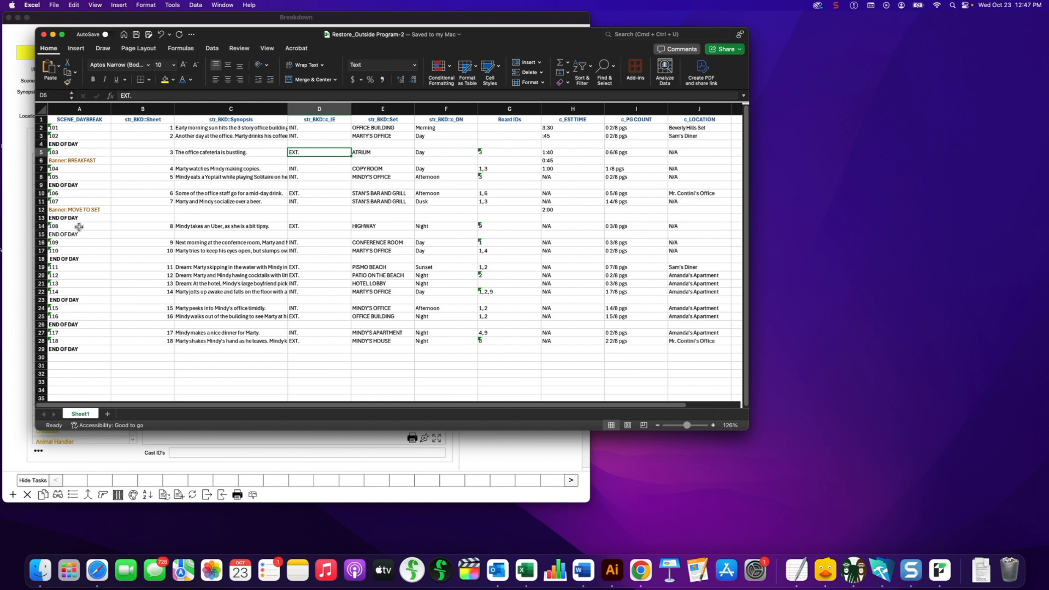
{"action": "key", "text": "super+h"}
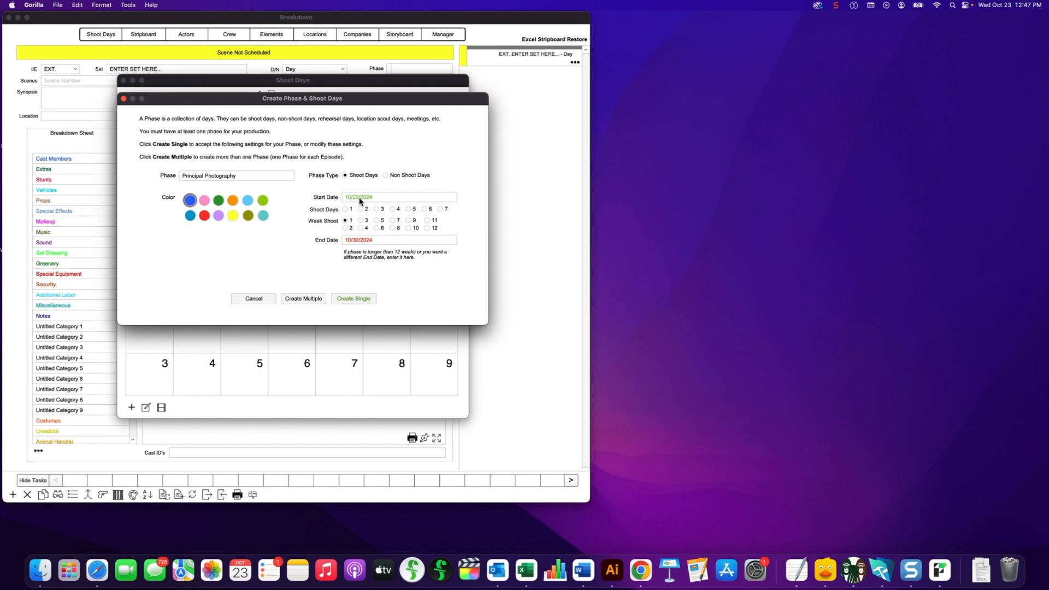
{"action": "key", "text": "super+Tab"}
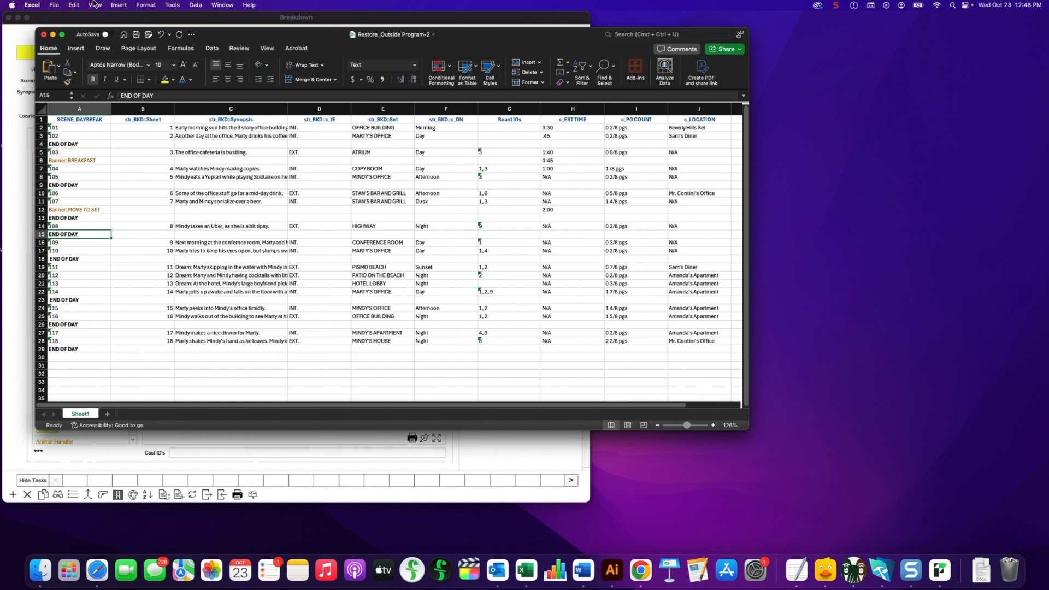
{"action": "key", "text": "super+Tab"}
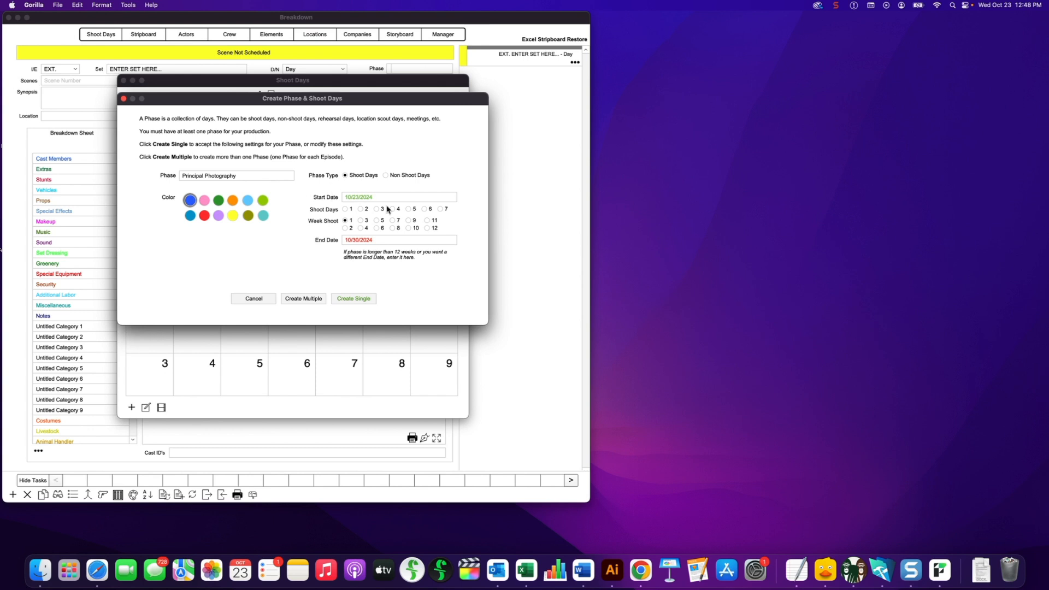
Create a single Principal Photography phase from 10/23/2024 to 10/30/2024, make it the default phase and agree to create a stripboard for it
{"action": "left_click", "coordinate": [360, 300]}
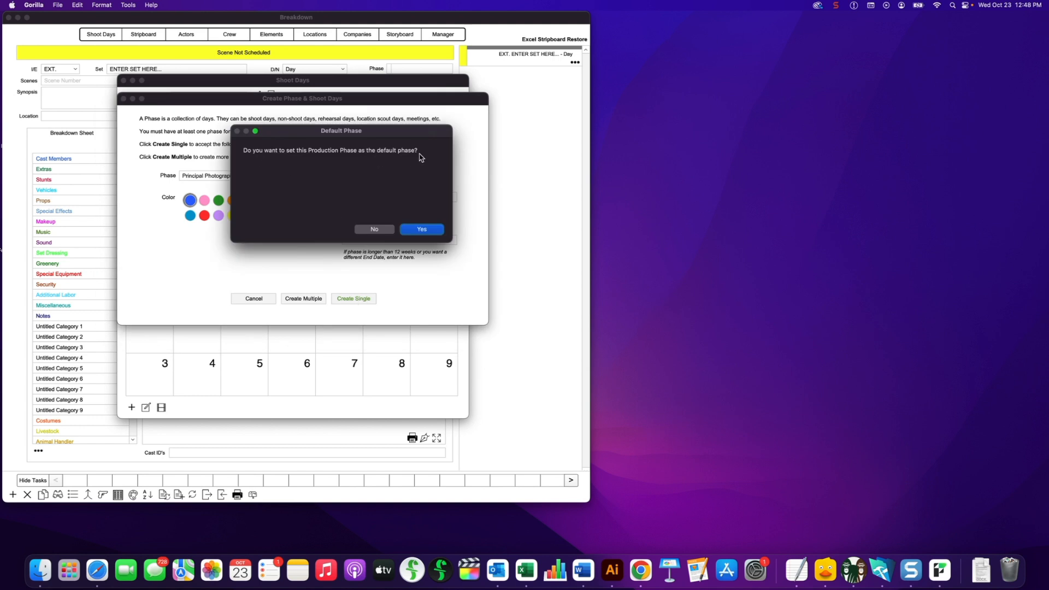
{"action": "left_click", "coordinate": [425, 231]}
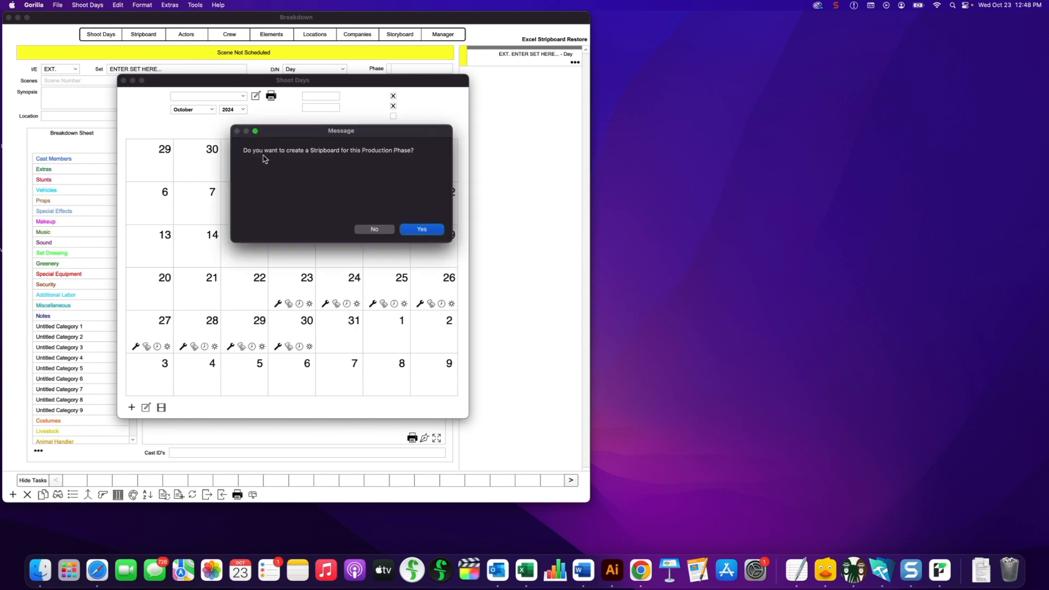
{"action": "left_click", "coordinate": [420, 233]}
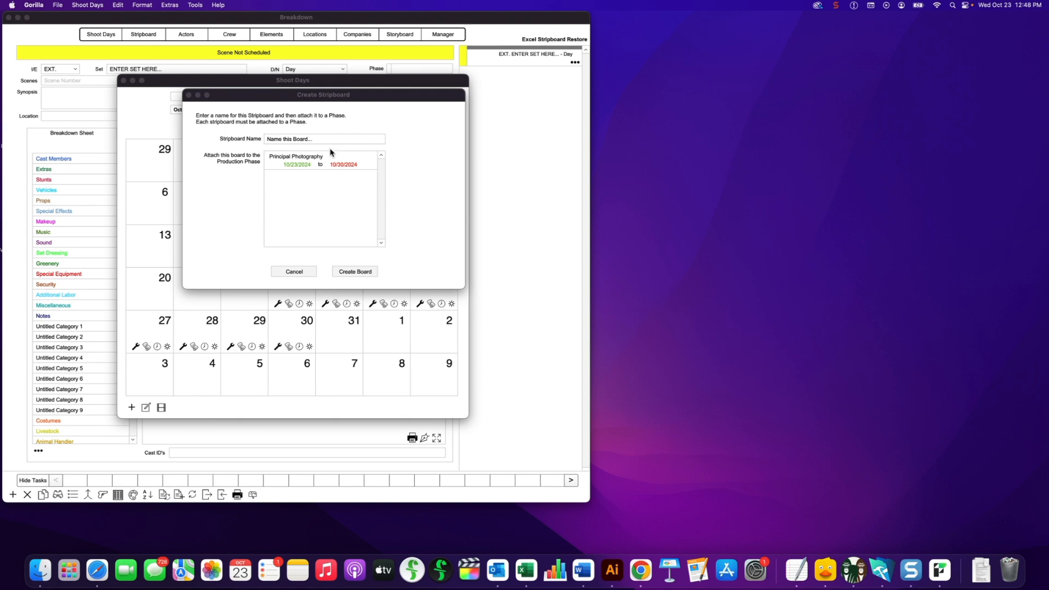
Name the stripboard Imported Excel Board, attach it to the Principal Photography phase and create it
{"action": "left_click", "coordinate": [320, 140]}
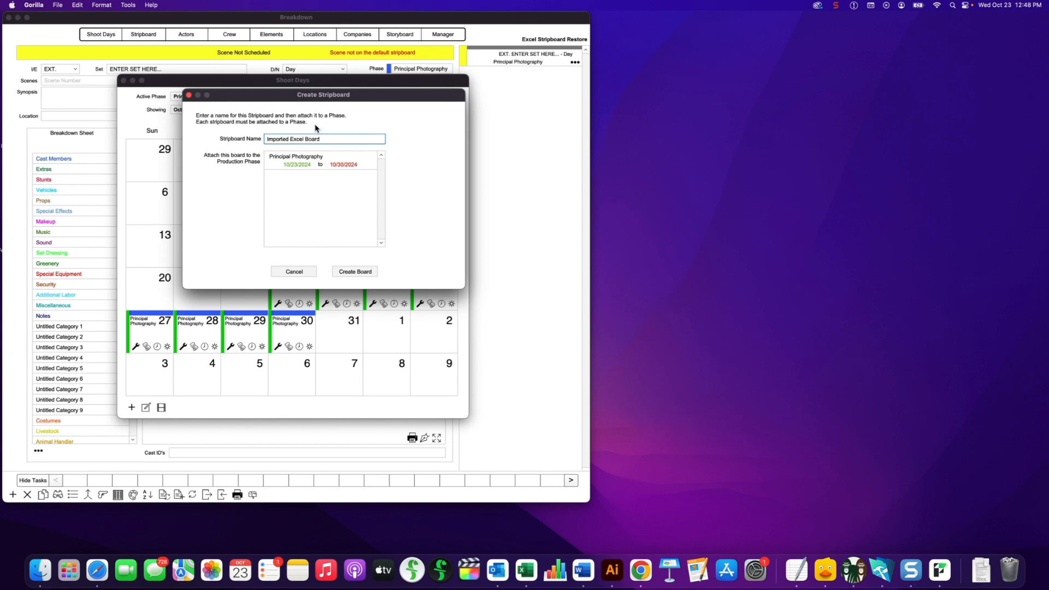
{"action": "left_click", "coordinate": [312, 160]}
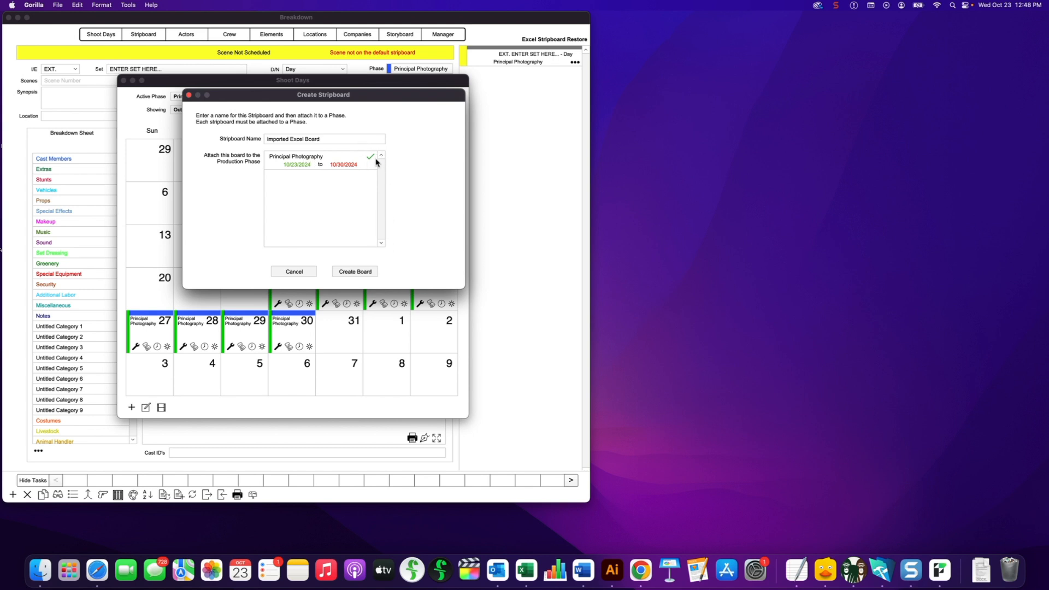
{"action": "left_click", "coordinate": [356, 273]}
{"action": "left_click_drag", "start_coordinate": [480, 39], "coordinate": [431, 30]}
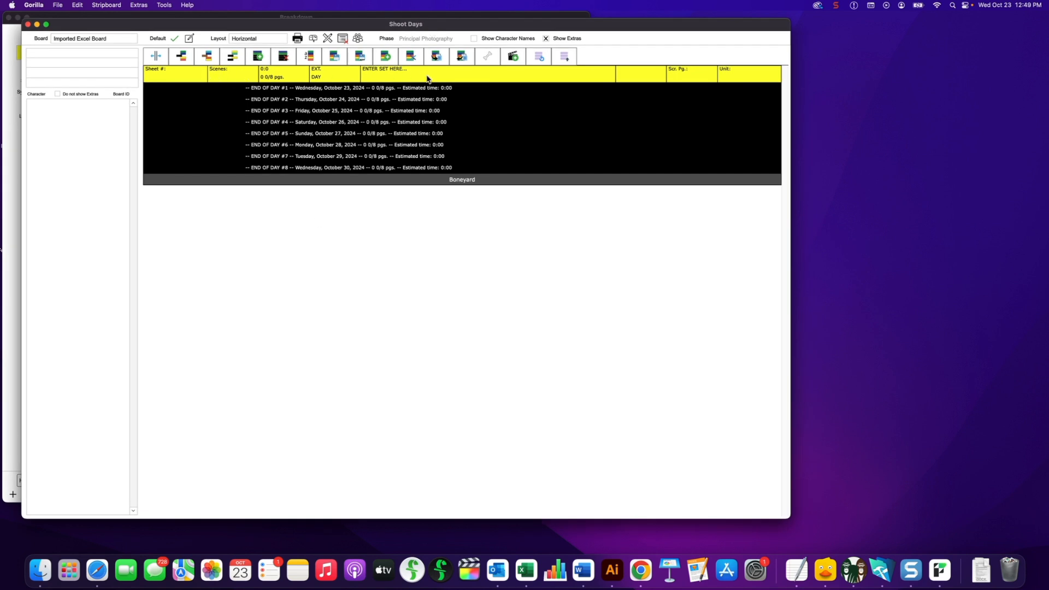
Choose Restore_Outside Program-2.xlsx as the backup stripboard to restore and assign it to the Principal Photography phase
{"action": "left_click_drag", "start_coordinate": [261, 33], "coordinate": [324, 203]}
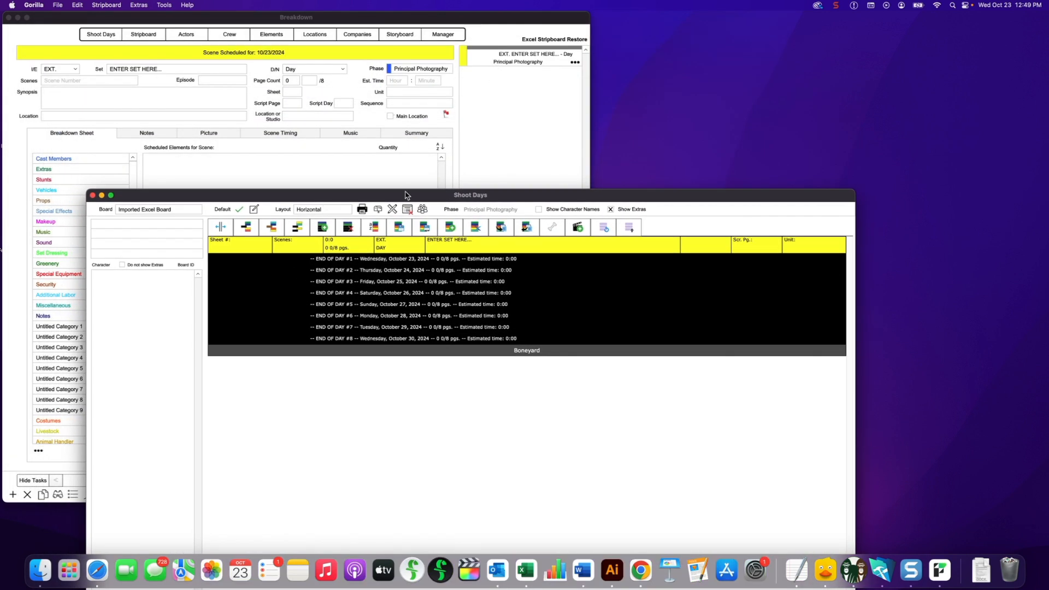
{"action": "left_click_drag", "start_coordinate": [405, 198], "coordinate": [343, 34]}
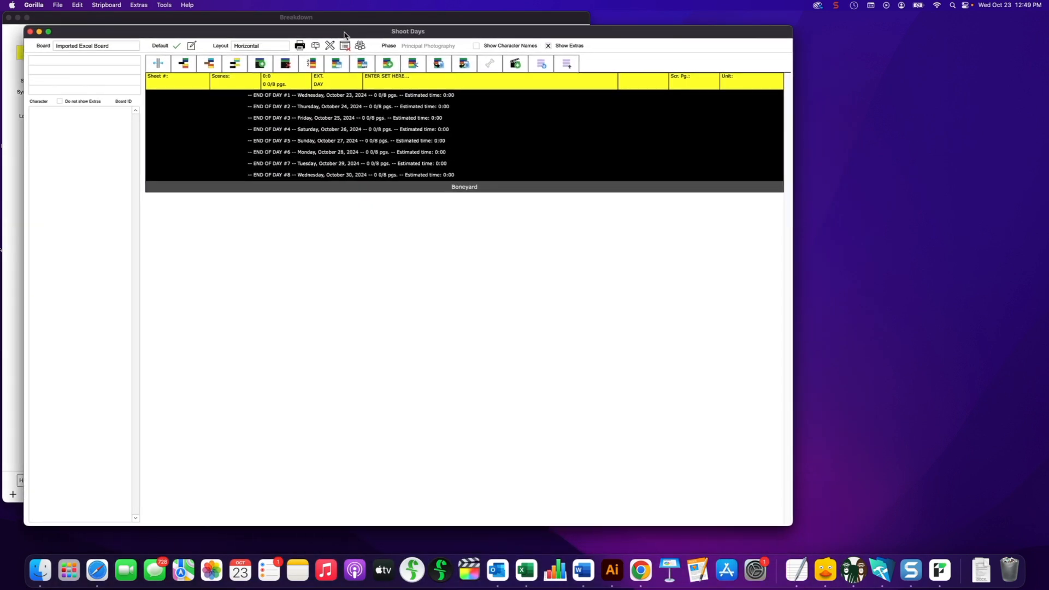
{"action": "left_click", "coordinate": [568, 65]}
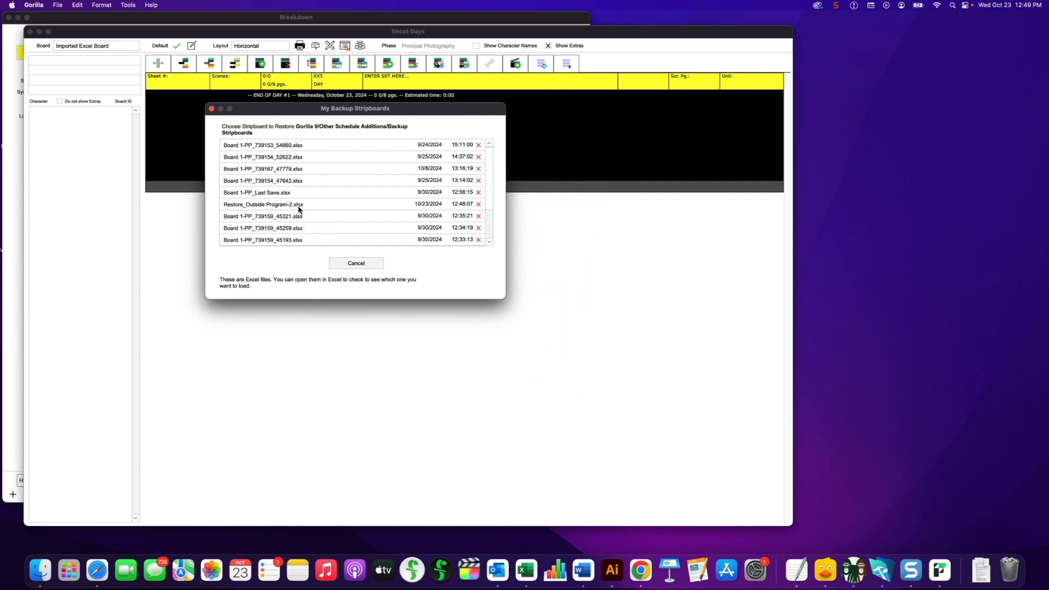
{"action": "key", "text": "super+Tab"}
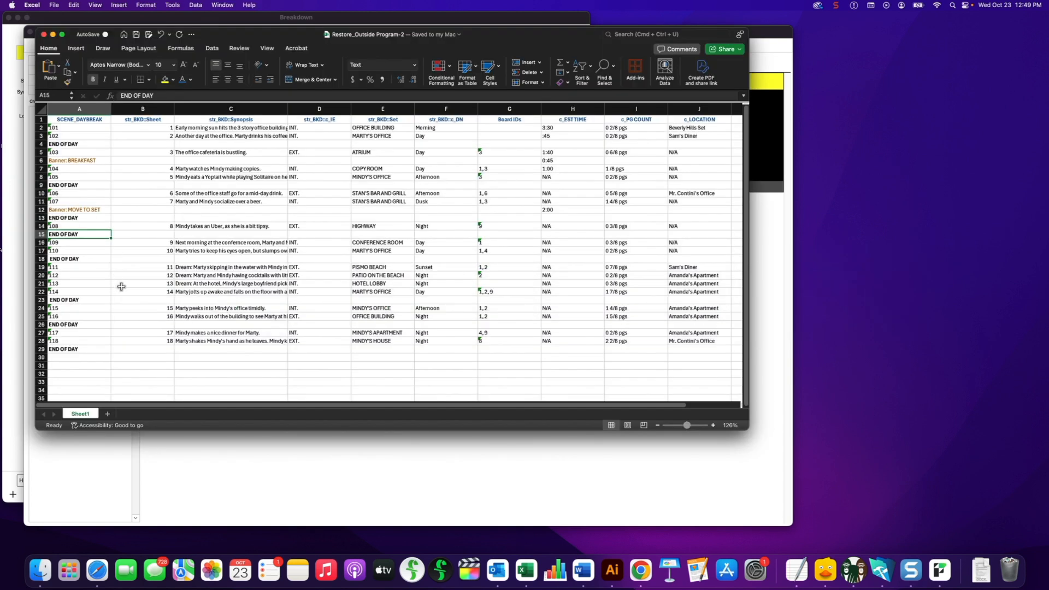
{"action": "key", "text": "super+Tab"}
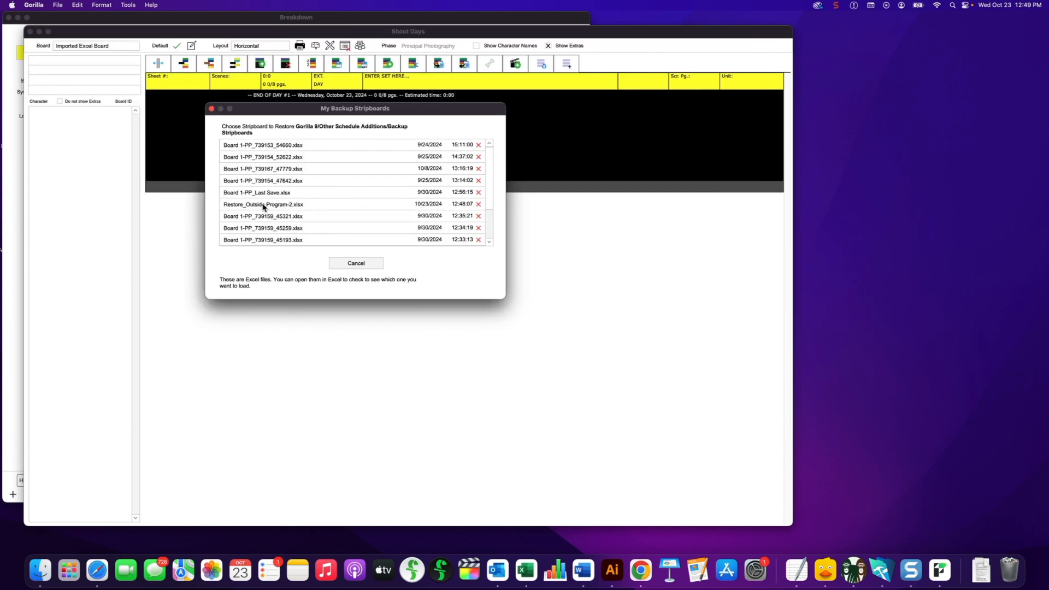
{"action": "left_click", "coordinate": [262, 205]}
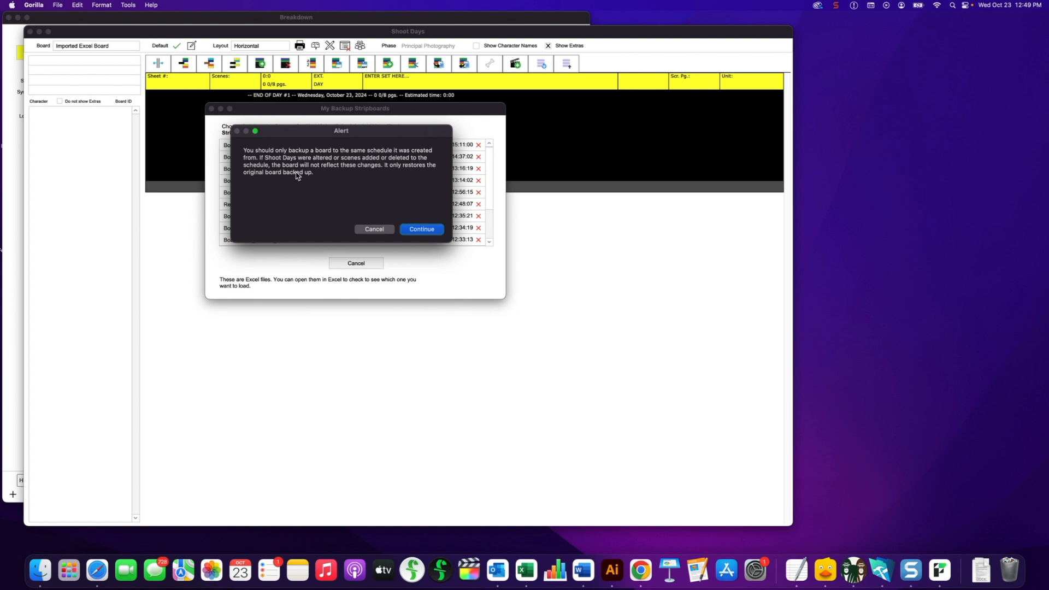
{"action": "left_click", "coordinate": [426, 230]}
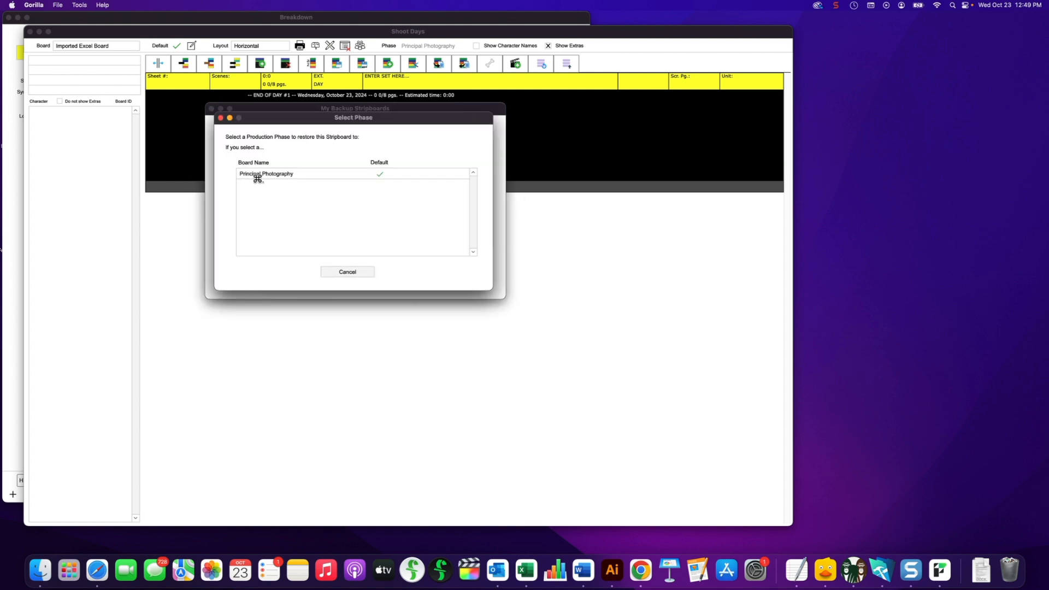
{"action": "left_click", "coordinate": [255, 175]}
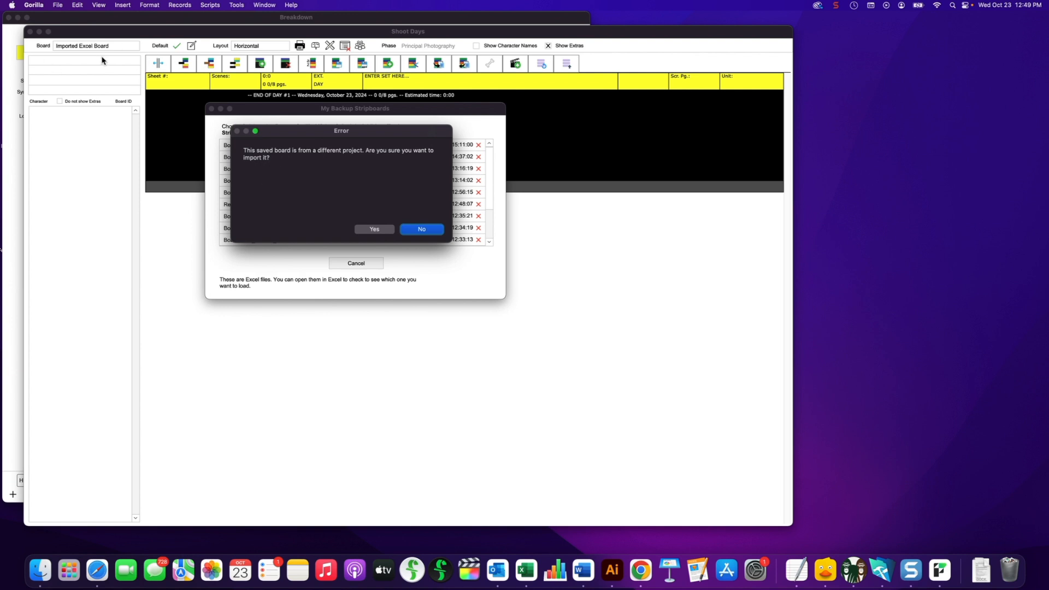
Preview Restore_739182_42687.xlsx in Finder to examine the project ID below the SCENE_DAYBREAK header, and return to Gorilla
{"action": "key", "text": "super+Tab"}
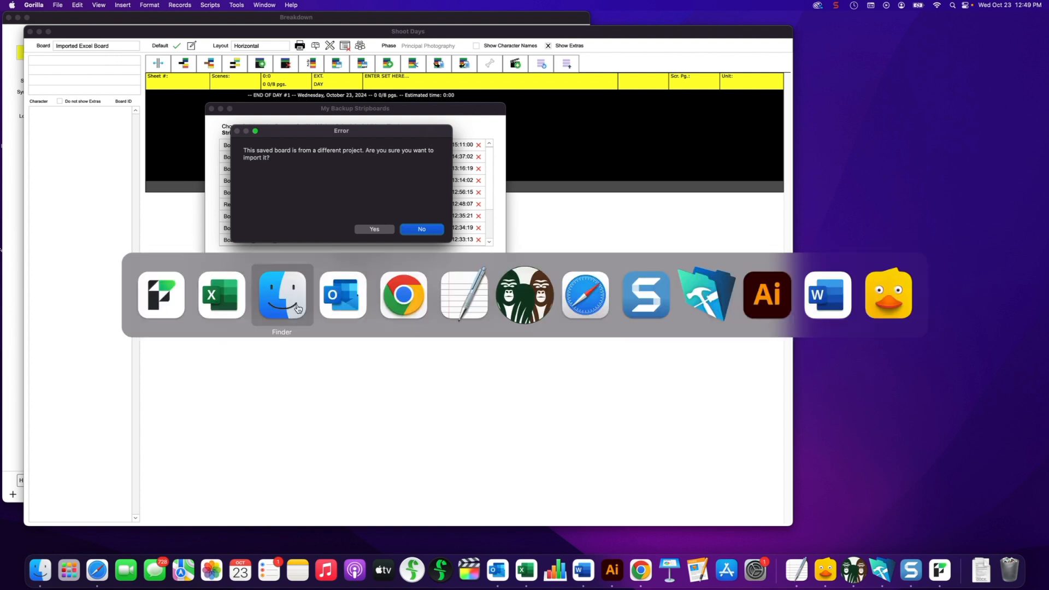
{"action": "left_click", "coordinate": [277, 299]}
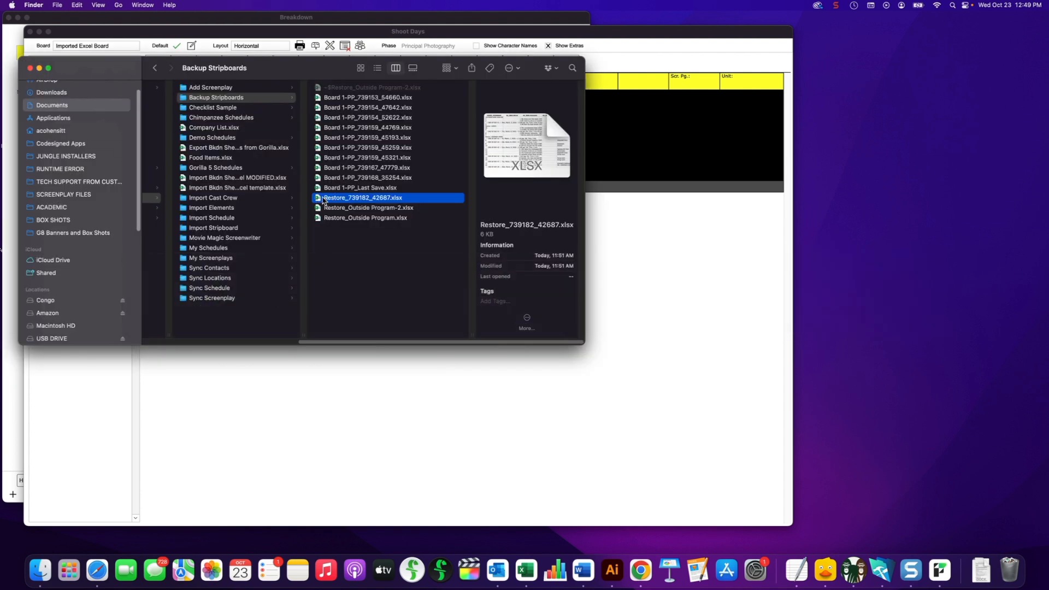
{"action": "key", "text": "space"}
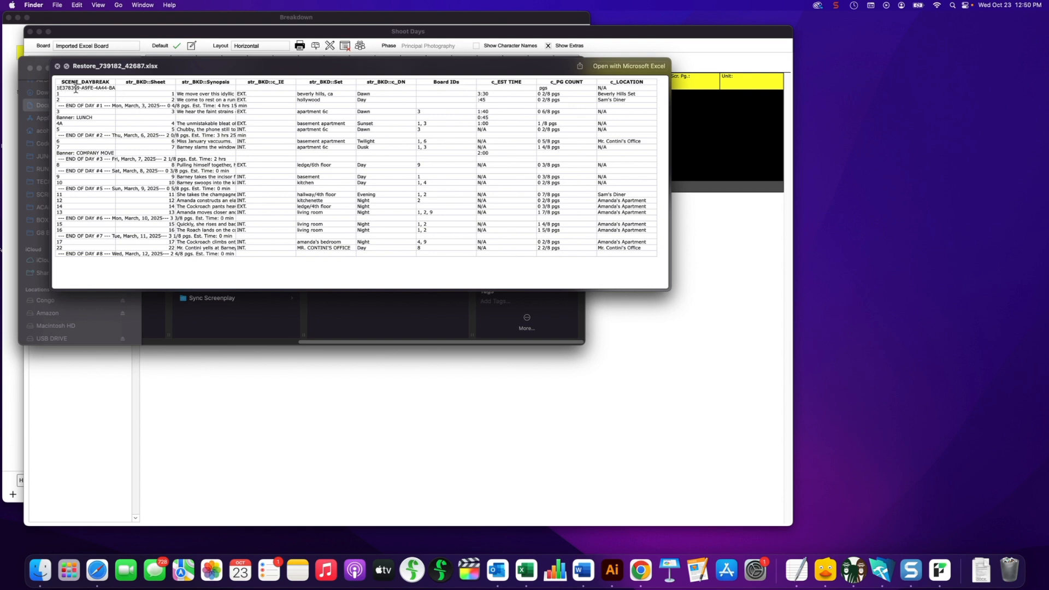
{"action": "key", "text": "space"}
{"action": "left_click", "coordinate": [363, 181]}
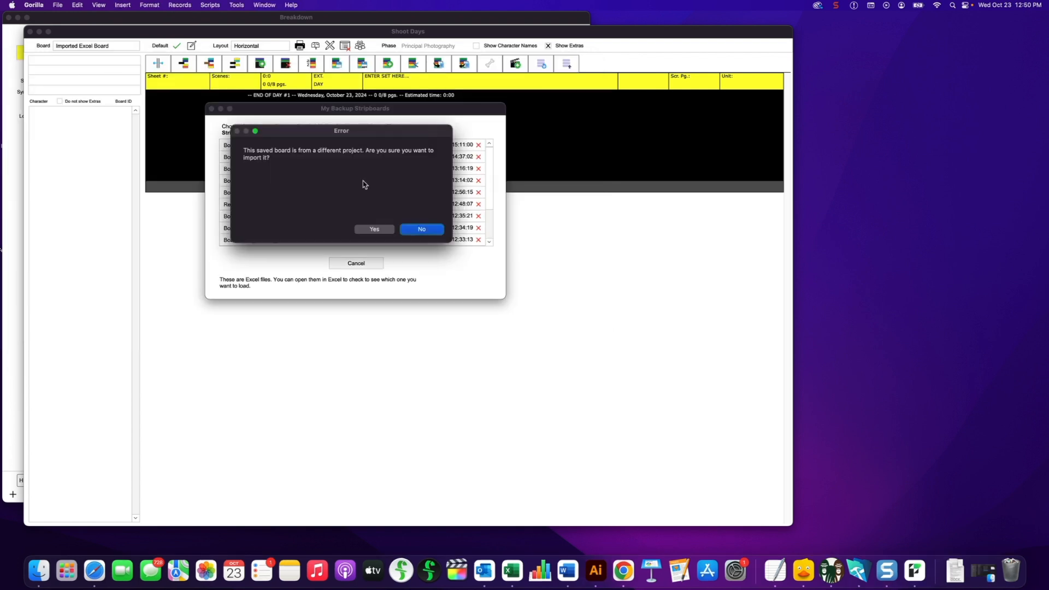
Confirm importing the saved board from a different project and reposition the restored stripboard's window
{"action": "left_click", "coordinate": [377, 231]}
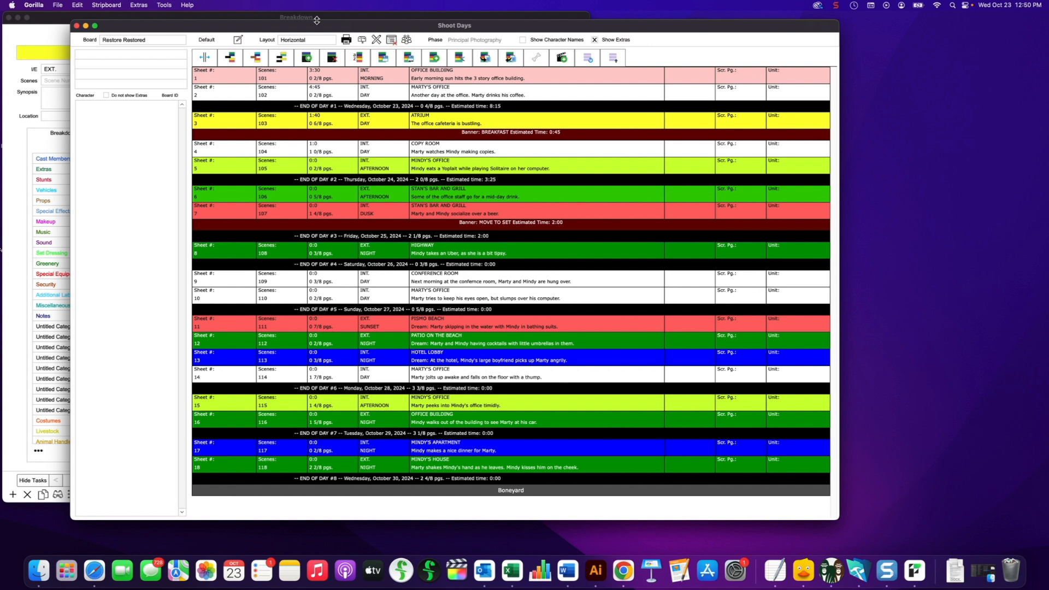
{"action": "left_click_drag", "start_coordinate": [312, 27], "coordinate": [281, 26]}
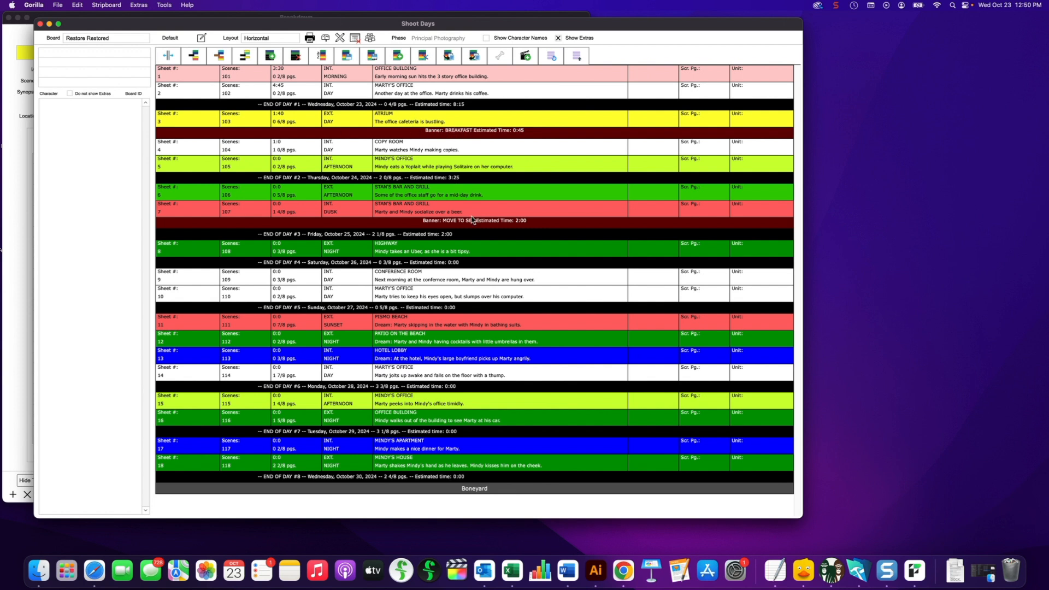
{"action": "left_click_drag", "start_coordinate": [421, 25], "coordinate": [416, 28]}
Switch to the Restore_Outside Program-2 workbook in Excel and place it beside the restored stripboard to compare their scenes, day breaks and banners
{"action": "key", "text": "super+Tab"}
{"action": "key", "text": "super+Tab"}
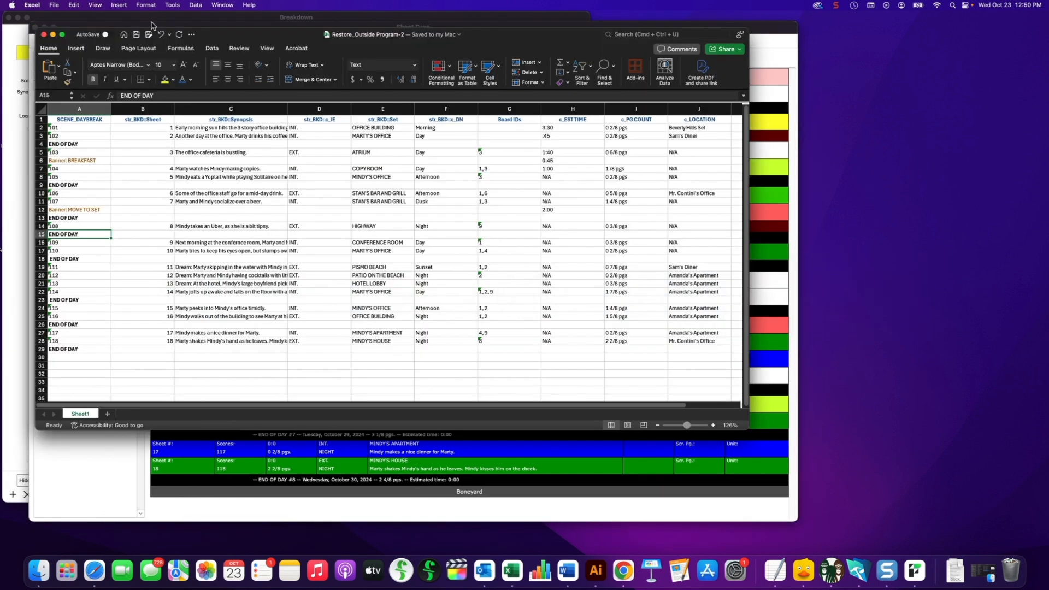
{"action": "left_click_drag", "start_coordinate": [248, 39], "coordinate": [680, 69]}
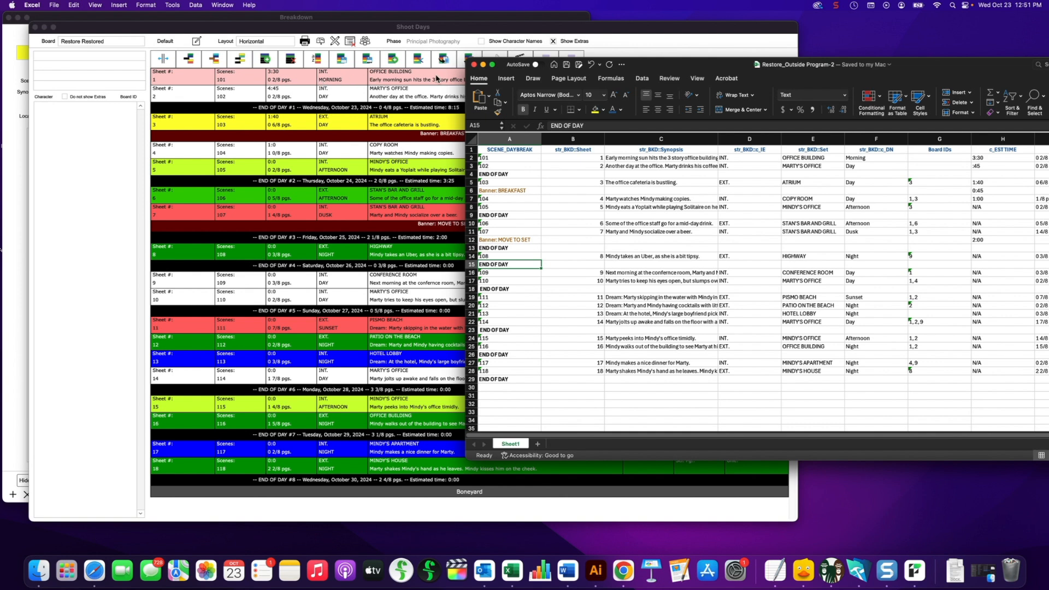
Reposition the Excel workbook over the restored stripboard to compare its remaining columns, such as estimated time, page count and location
{"action": "left_click_drag", "start_coordinate": [677, 69], "coordinate": [621, 106]}
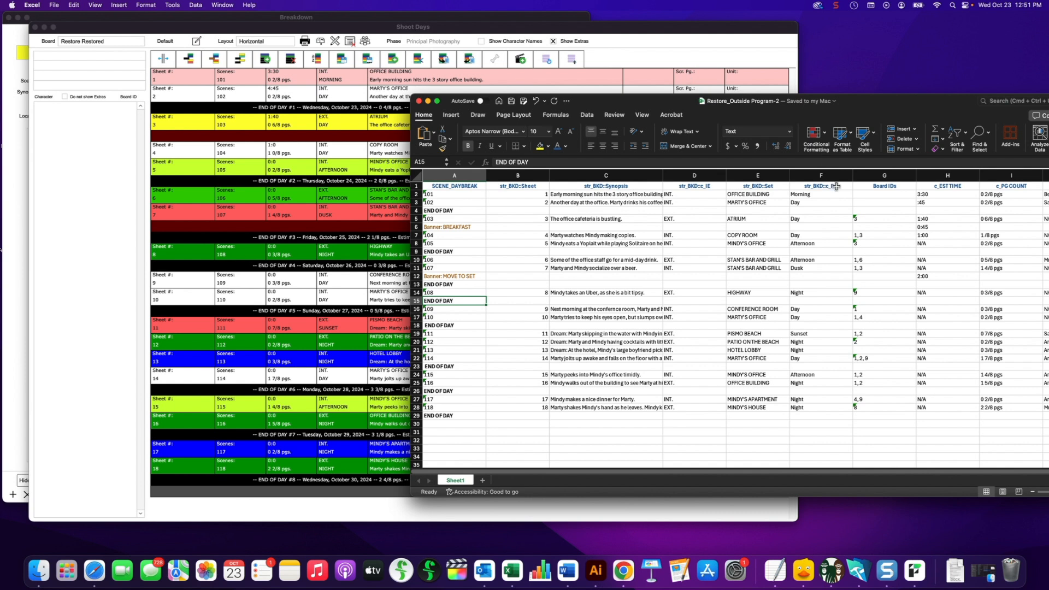
{"action": "left_click_drag", "start_coordinate": [854, 104], "coordinate": [704, 102]}
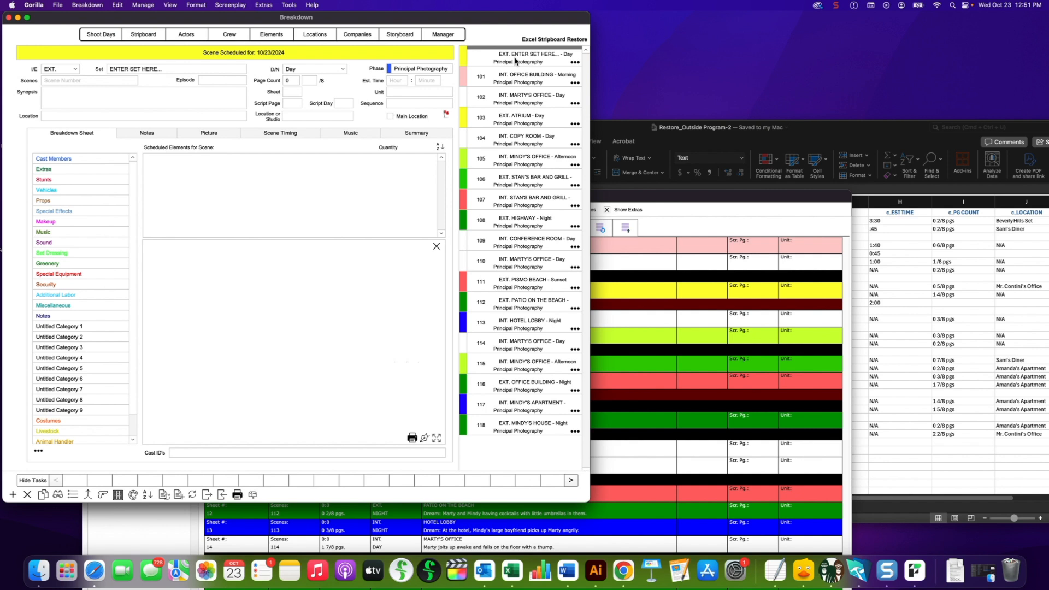
Delete the blank breakdown sheet with the set ENTER SET HERE... from the schedule
{"action": "left_click", "coordinate": [575, 62]}
{"action": "left_click", "coordinate": [525, 98]}
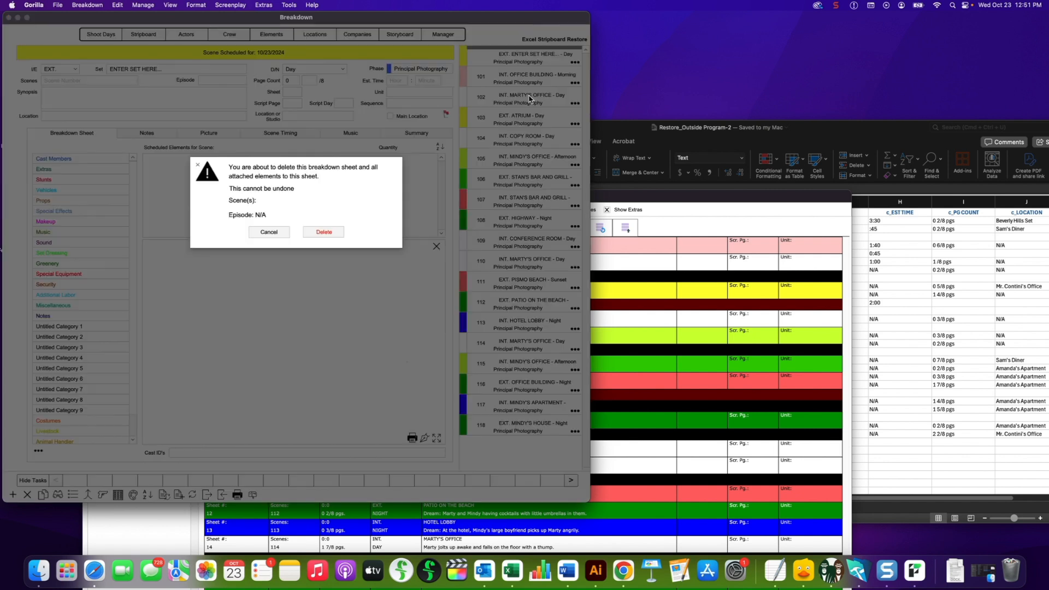
{"action": "left_click", "coordinate": [320, 233]}
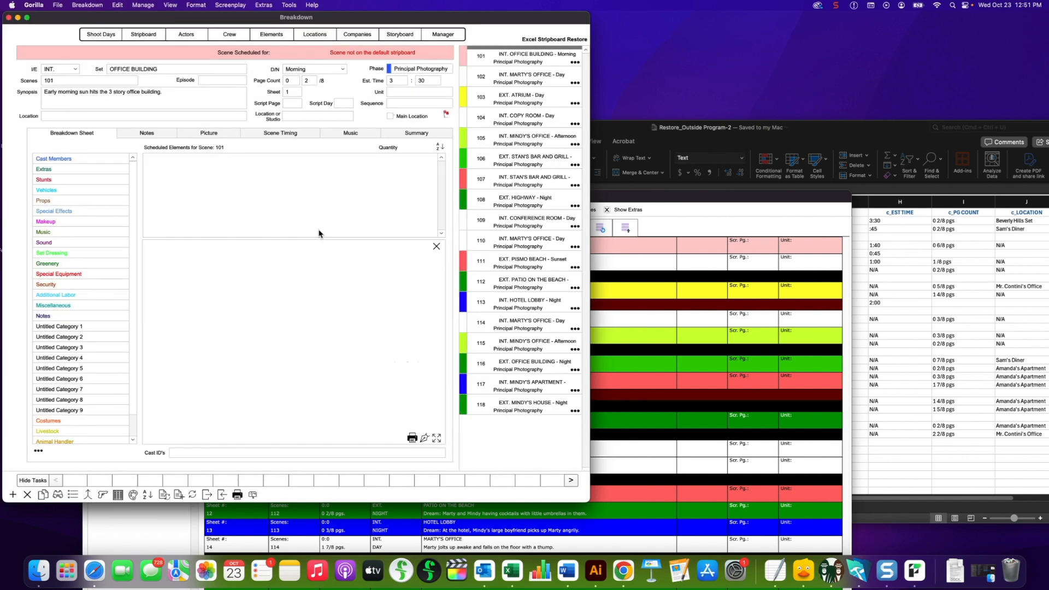
Compare the restored breakdown sheets with the Restore Restored stripboard and the Restore_Outside Program-2 workbook
{"action": "left_click", "coordinate": [665, 209]}
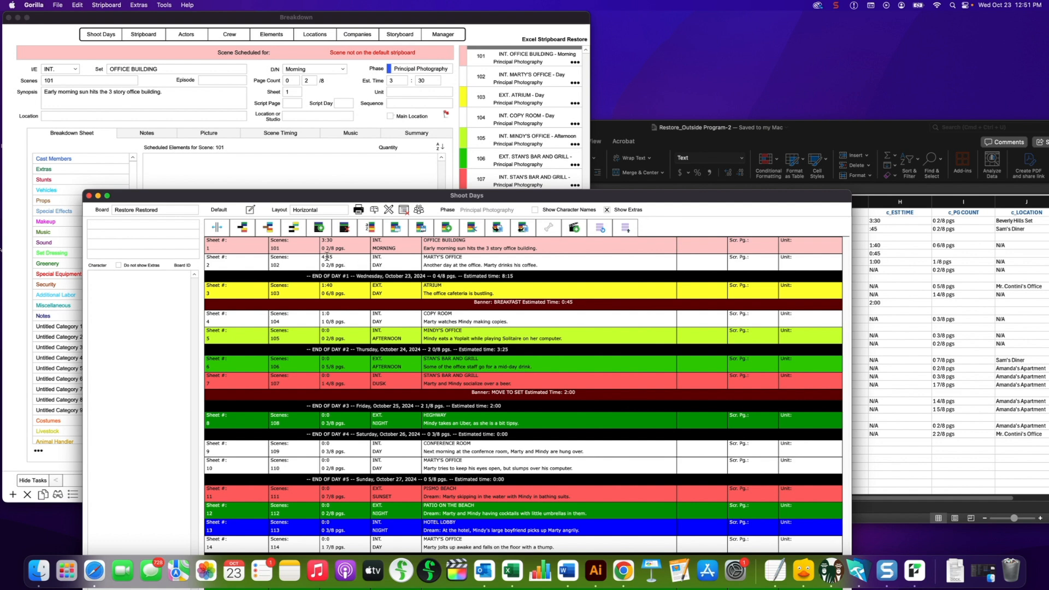
{"action": "left_click", "coordinate": [302, 186]}
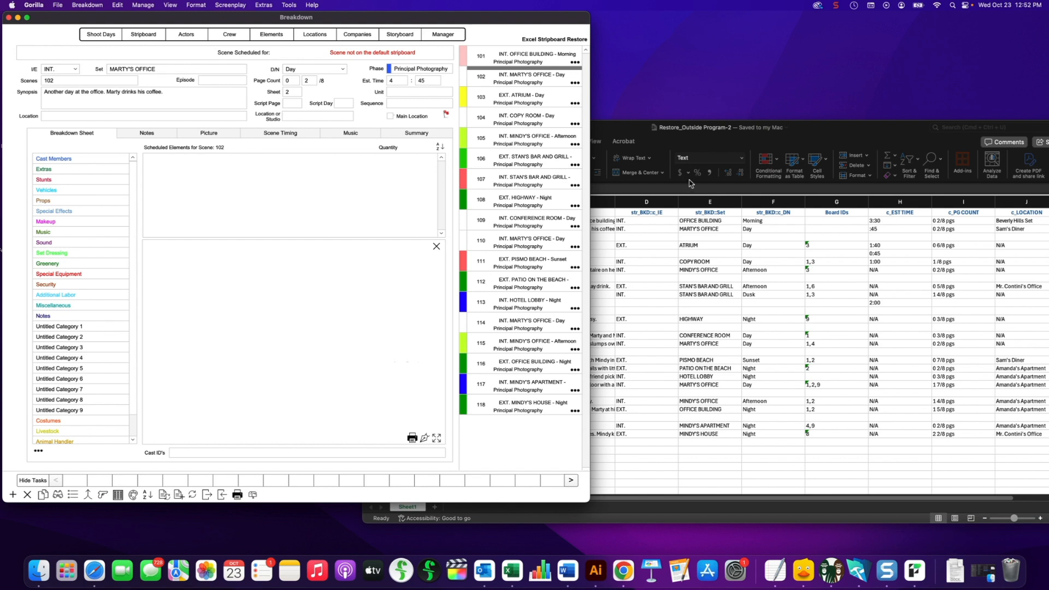
{"action": "left_click", "coordinate": [621, 204]}
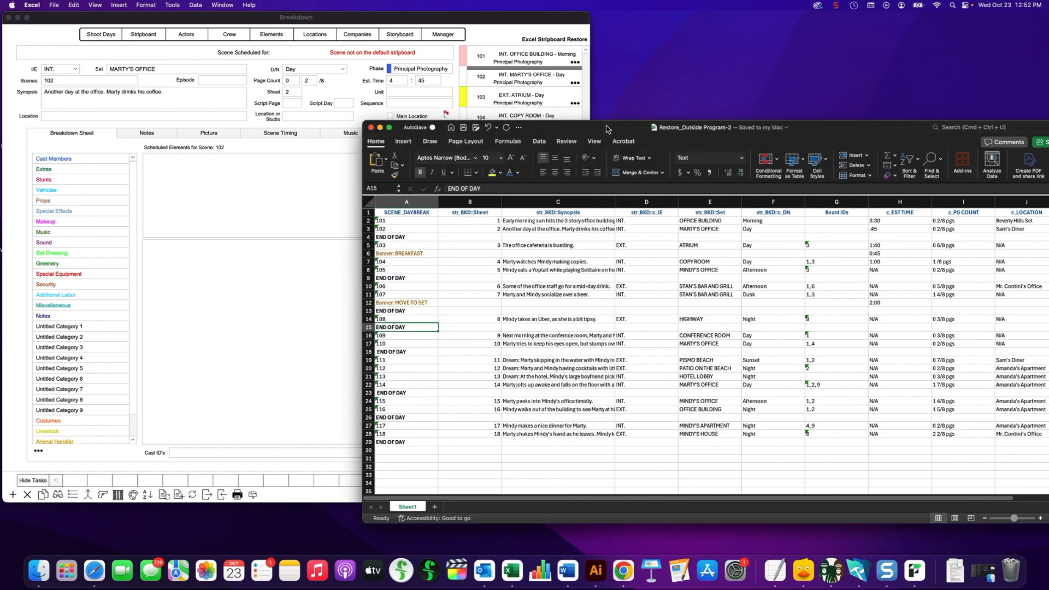
{"action": "left_click_drag", "start_coordinate": [606, 130], "coordinate": [323, 46]}
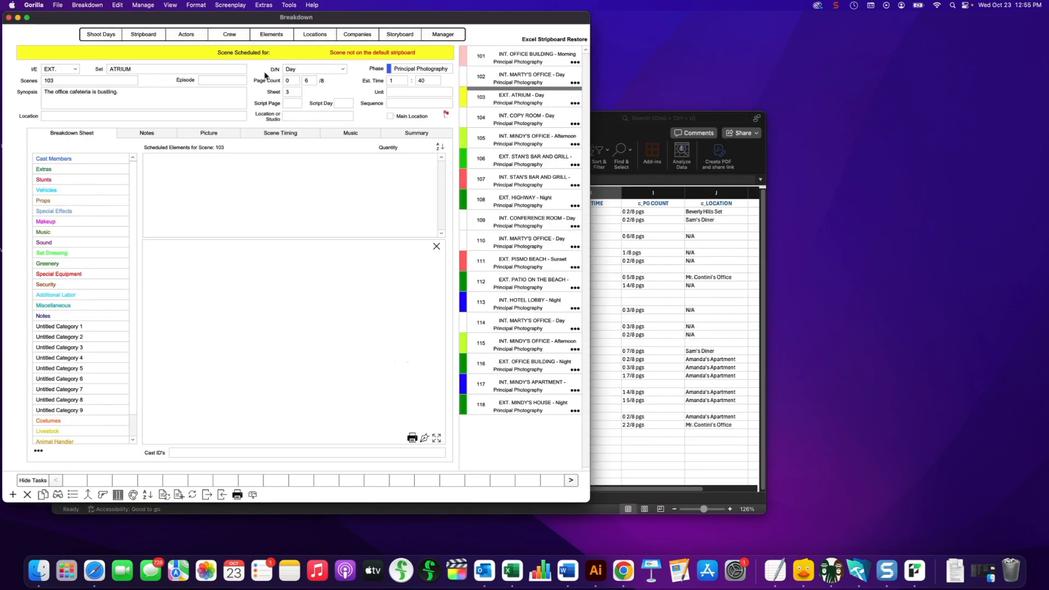
Open the stripboard from the breakdown, reposition its window and switch to the Restore Restored board
{"action": "left_click", "coordinate": [144, 35]}
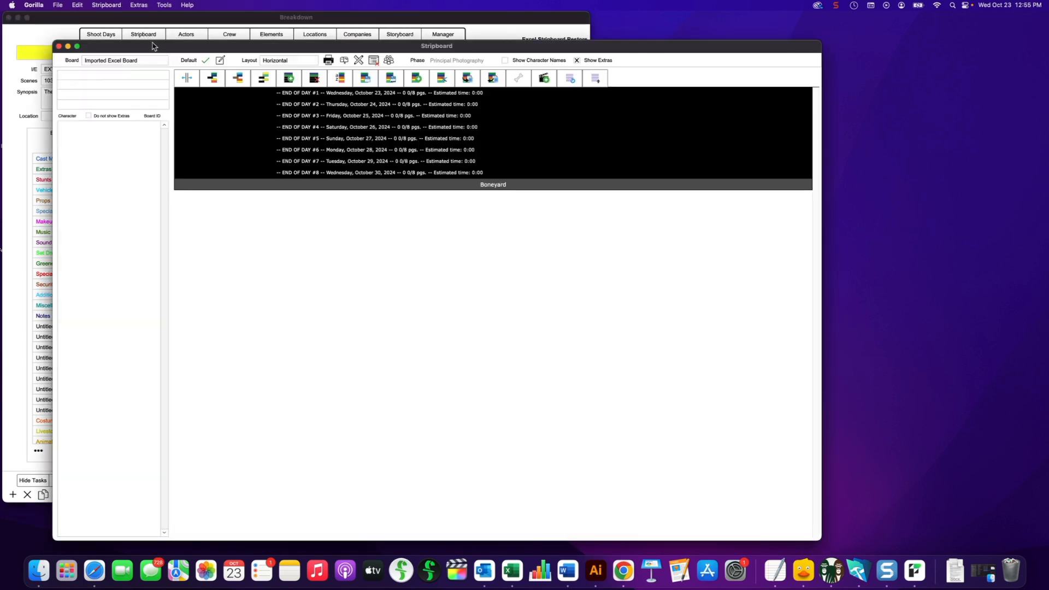
{"action": "left_click_drag", "start_coordinate": [160, 47], "coordinate": [179, 42]}
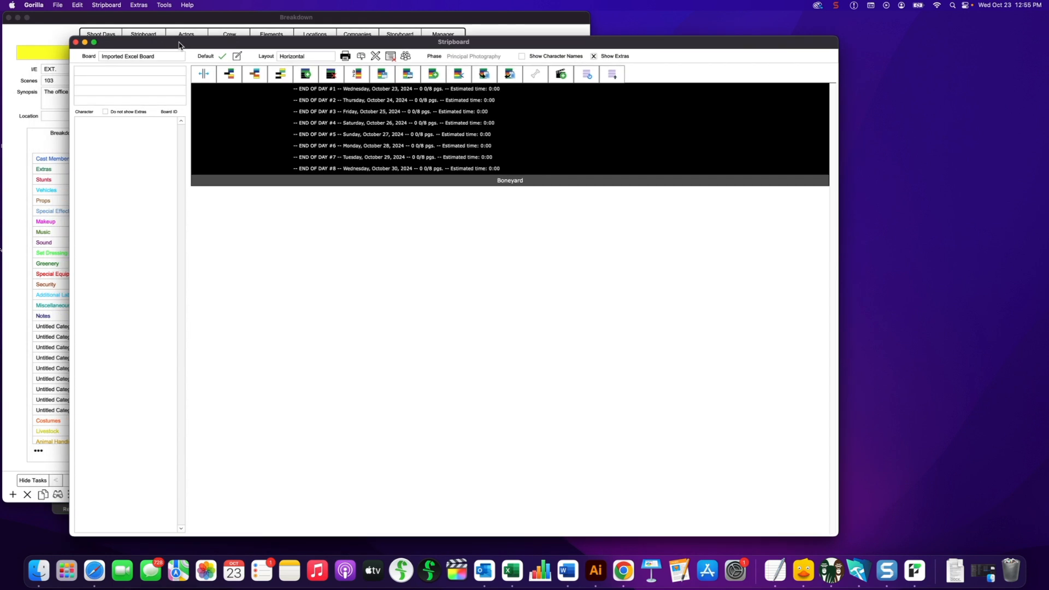
{"action": "left_click_drag", "start_coordinate": [178, 44], "coordinate": [197, 43]}
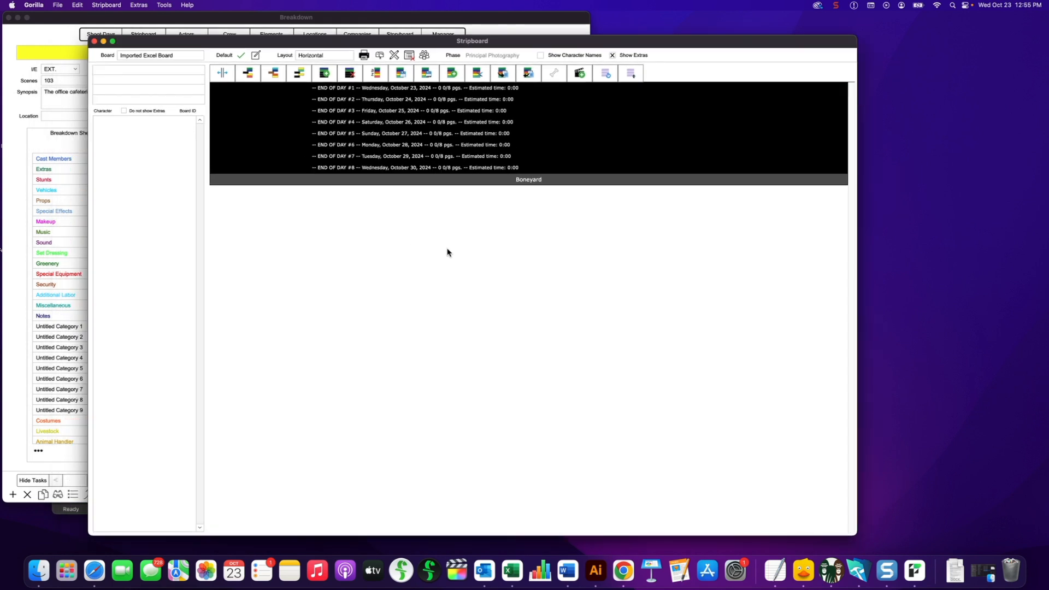
{"action": "left_click_drag", "start_coordinate": [278, 42], "coordinate": [279, 111]}
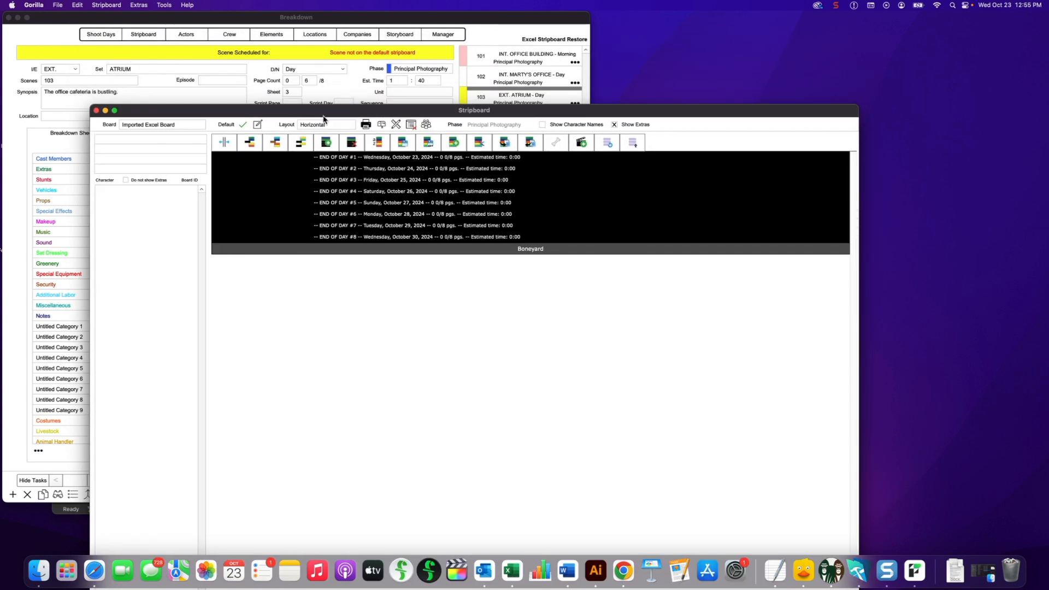
{"action": "left_click_drag", "start_coordinate": [252, 111], "coordinate": [235, 47]}
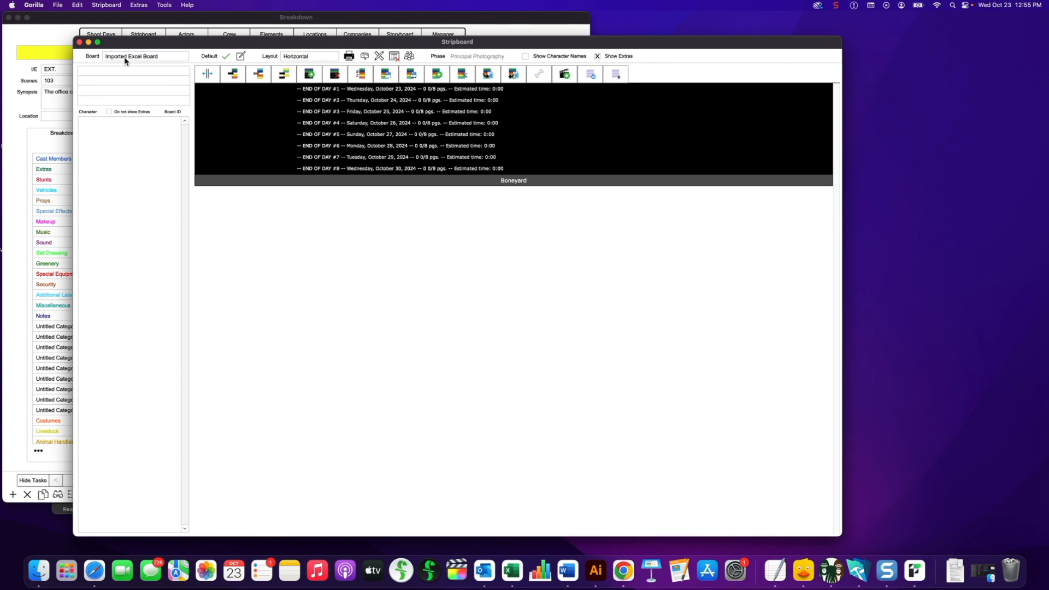
{"action": "left_click", "coordinate": [162, 58]}
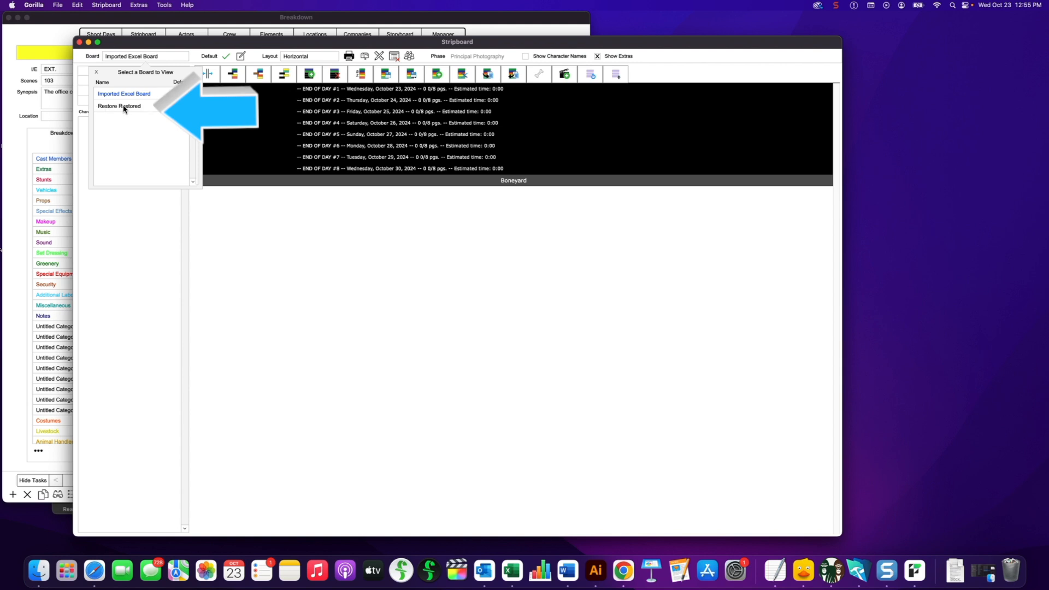
{"action": "left_click", "coordinate": [101, 107]}
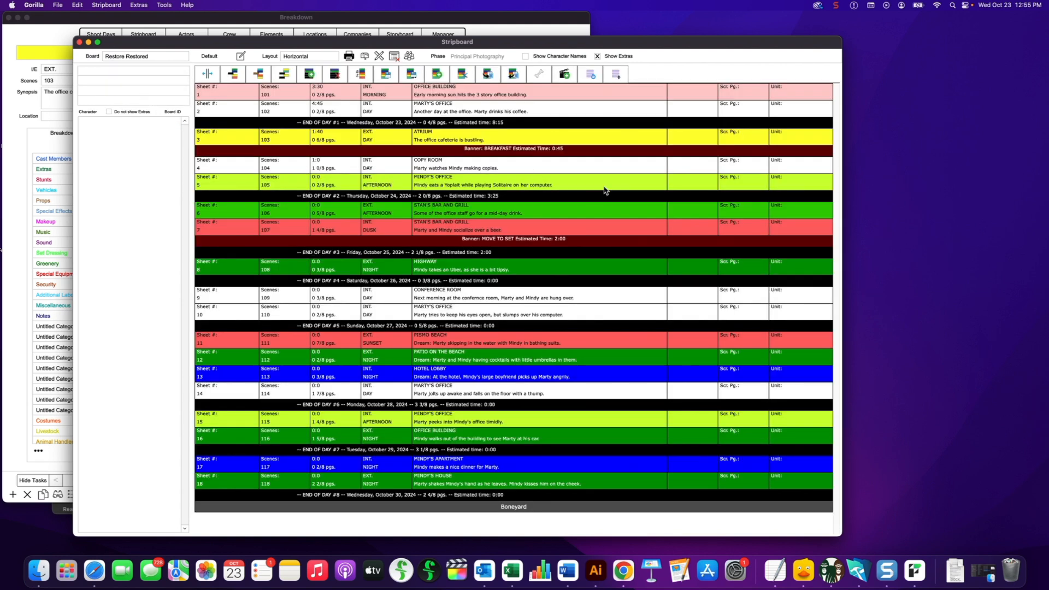
Make Restore Restored the default board and delete the Imported Excel Board from the board list
{"action": "left_click", "coordinate": [240, 57]}
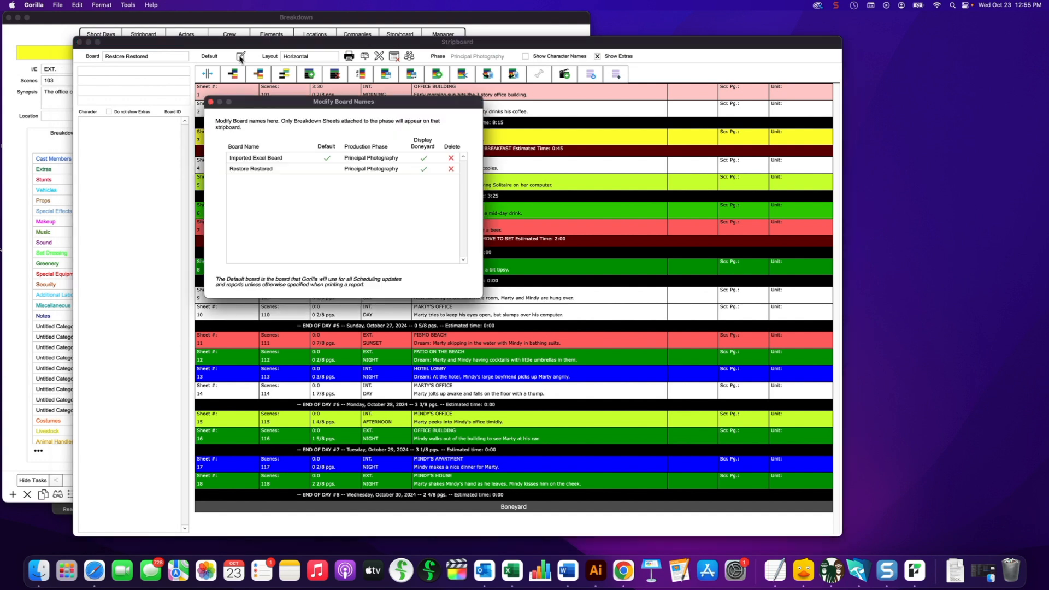
{"action": "left_click", "coordinate": [328, 170]}
{"action": "left_click", "coordinate": [451, 158]}
{"action": "left_click", "coordinate": [421, 229]}
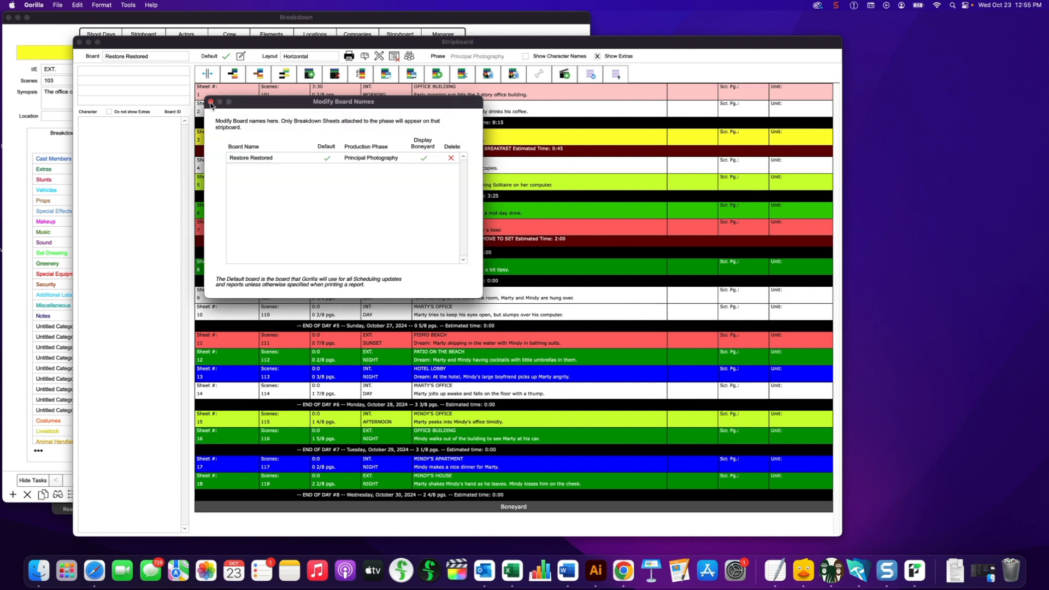
{"action": "left_click", "coordinate": [210, 102]}
{"action": "left_click", "coordinate": [79, 42]}
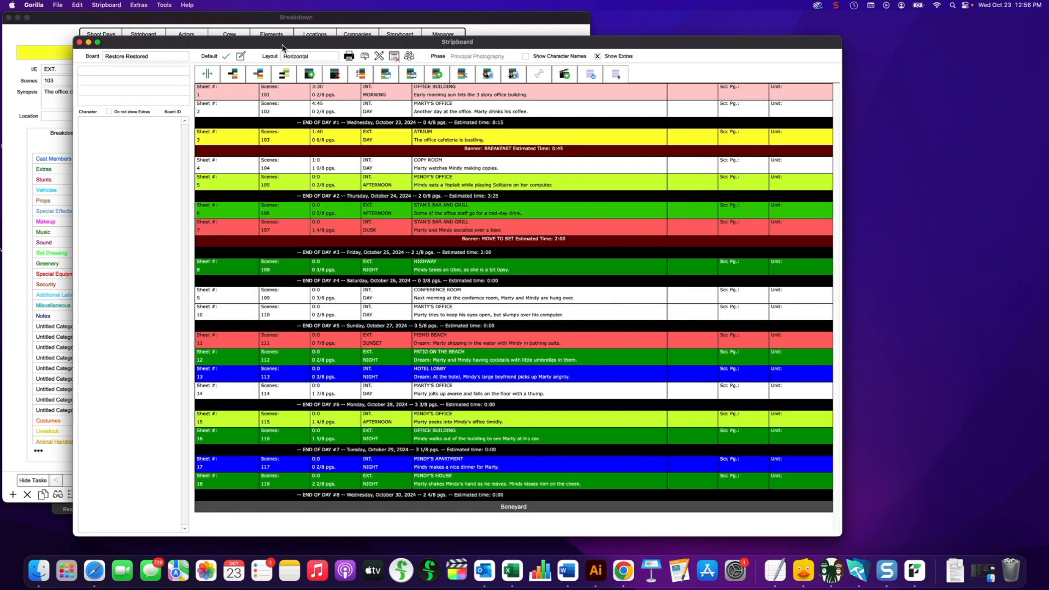
Reposition the stripboard window and expand it to show the breakdown sheet alongside the strips
{"action": "left_click_drag", "start_coordinate": [283, 44], "coordinate": [318, 26]}
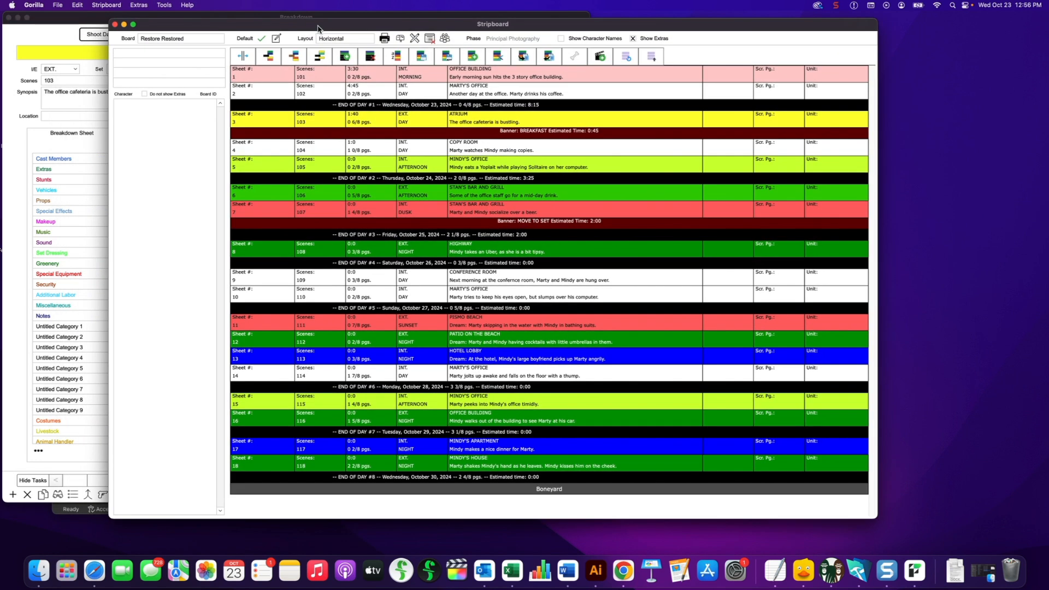
{"action": "left_click_drag", "start_coordinate": [210, 26], "coordinate": [105, 9]}
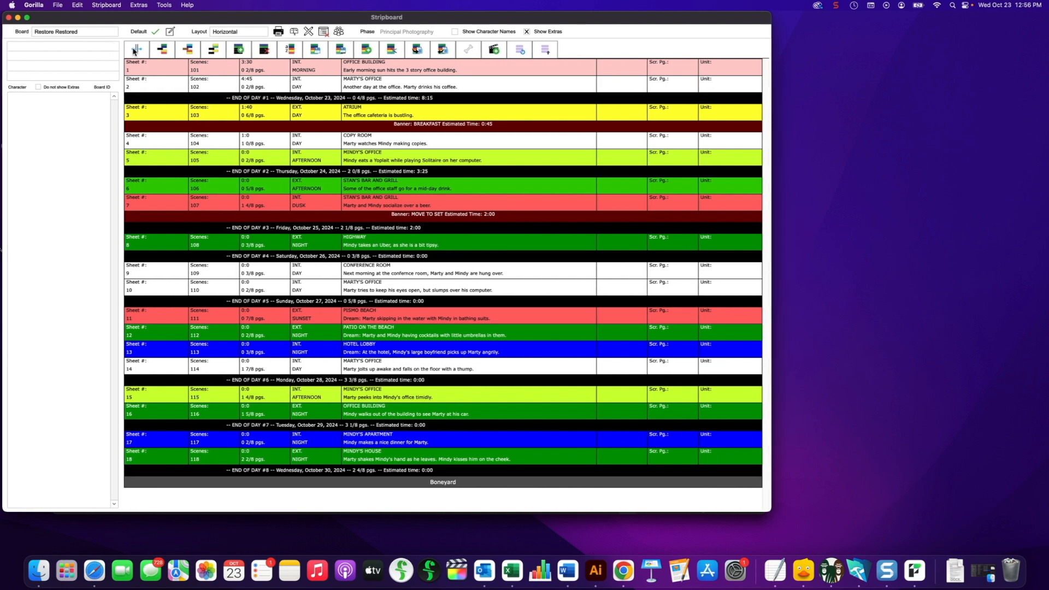
{"action": "left_click", "coordinate": [387, 307]}
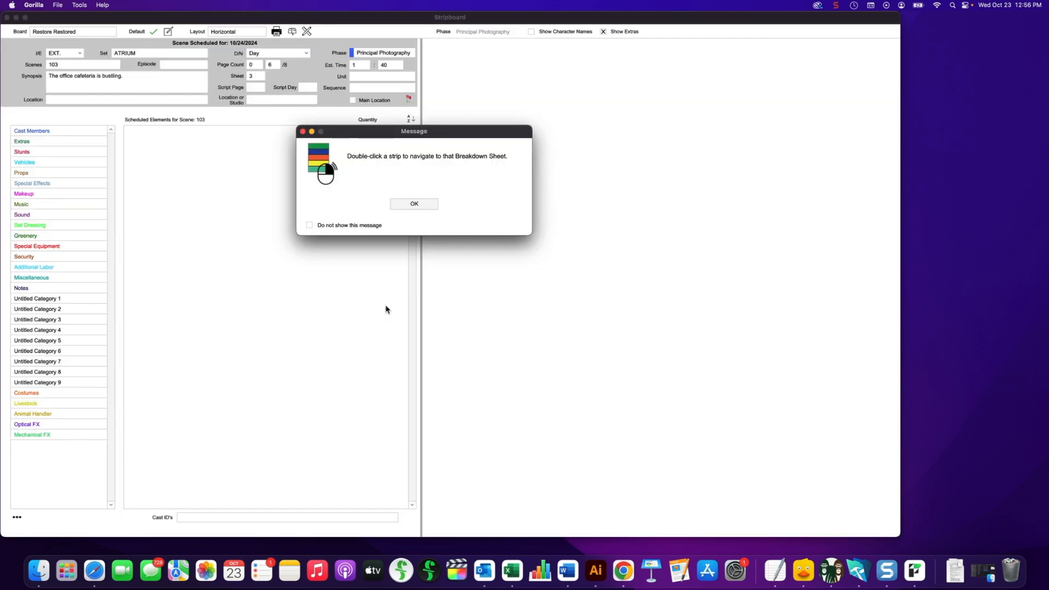
{"action": "left_click", "coordinate": [414, 204]}
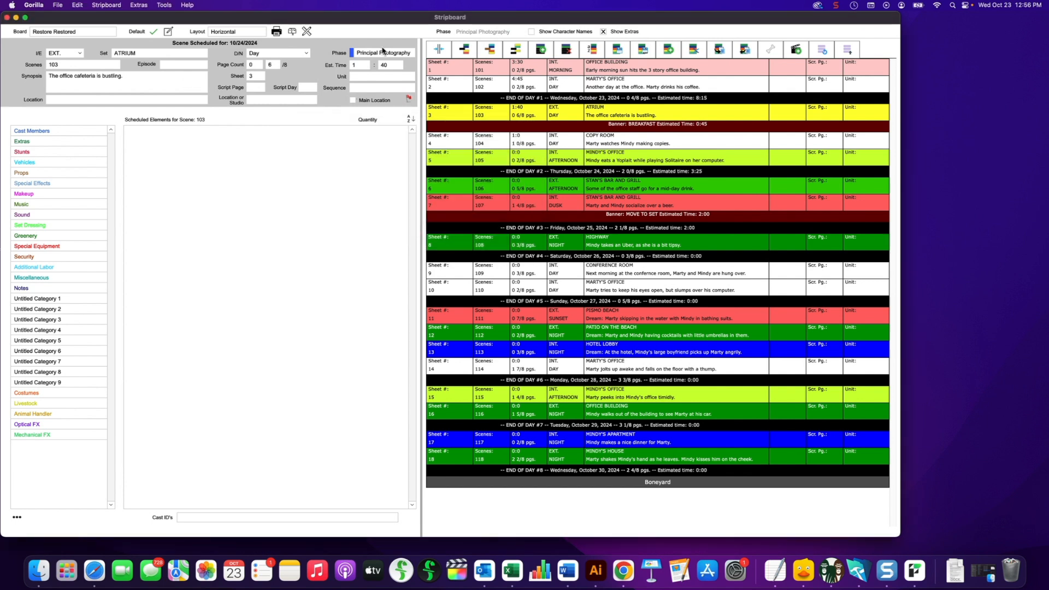
Add a new cast member MARTY with board ID 1 to the scene 101 breakdown sheet
{"action": "left_click", "coordinate": [486, 70]}
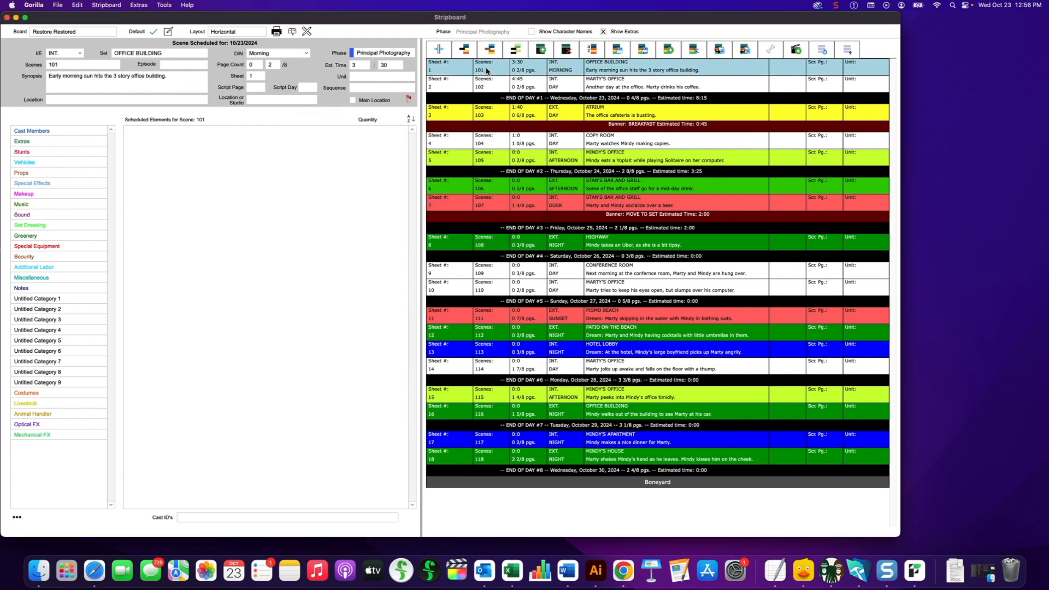
{"action": "double_click", "coordinate": [35, 133]}
{"action": "left_click", "coordinate": [79, 403]}
{"action": "type", "text": "MAR"}
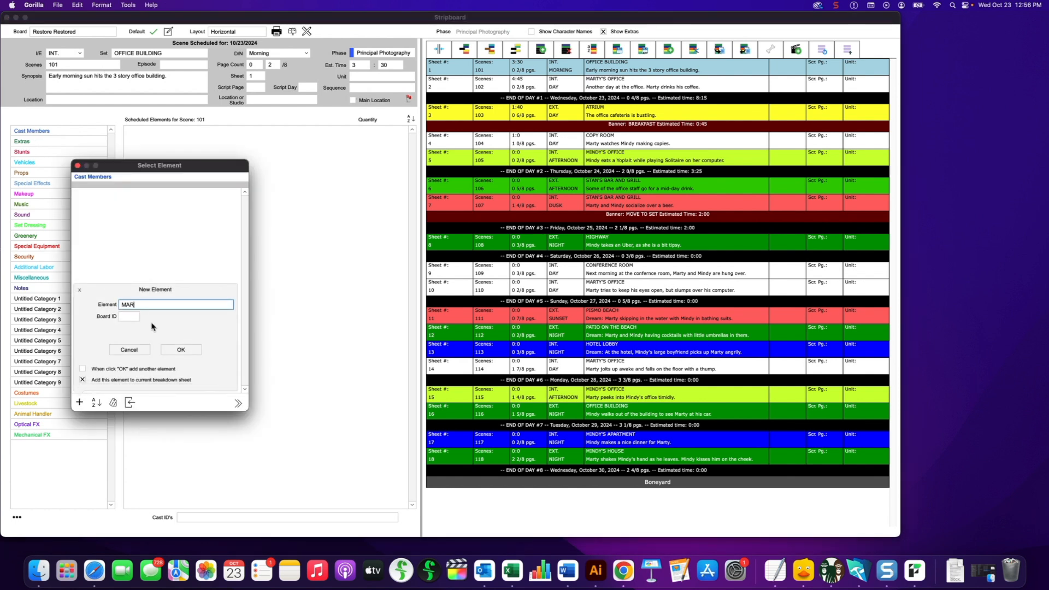
{"action": "type", "text": "TY"}
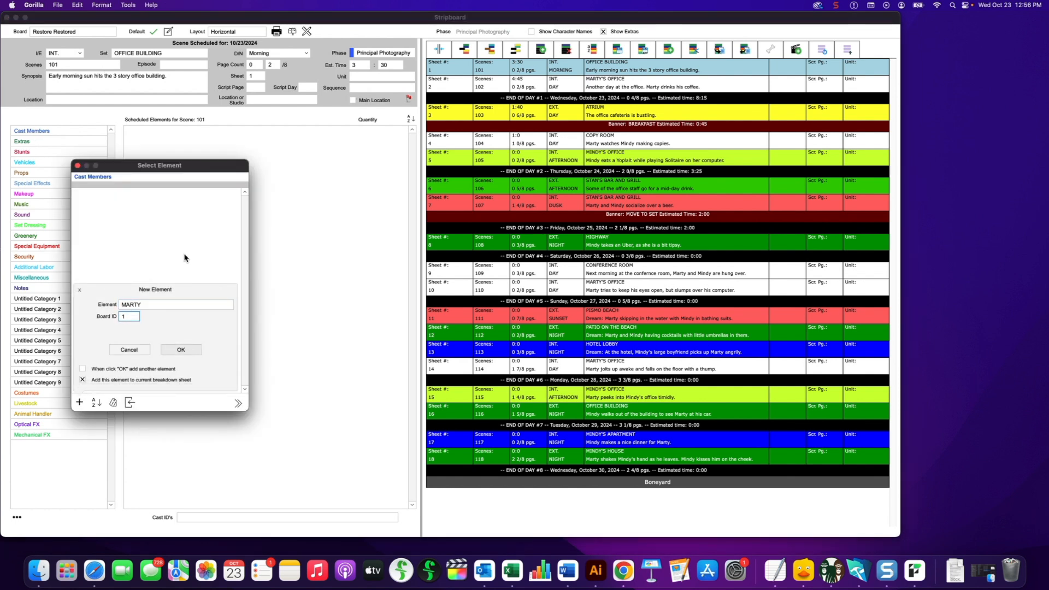
{"action": "left_click", "coordinate": [181, 350]}
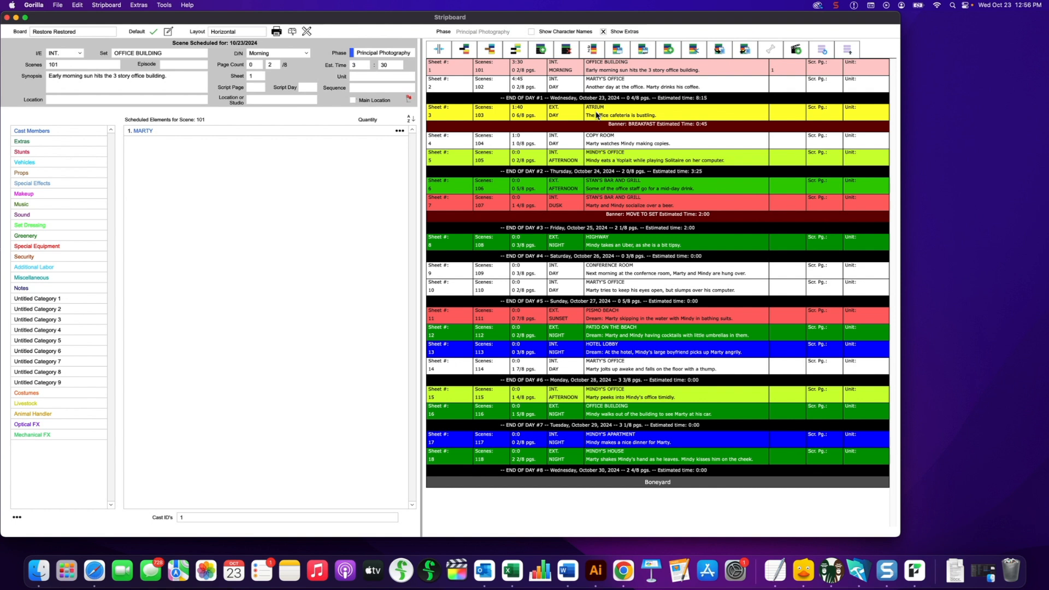
Add a new cast member MINDY with board ID 2 to the scene 105 breakdown sheet
{"action": "left_click", "coordinate": [593, 160]}
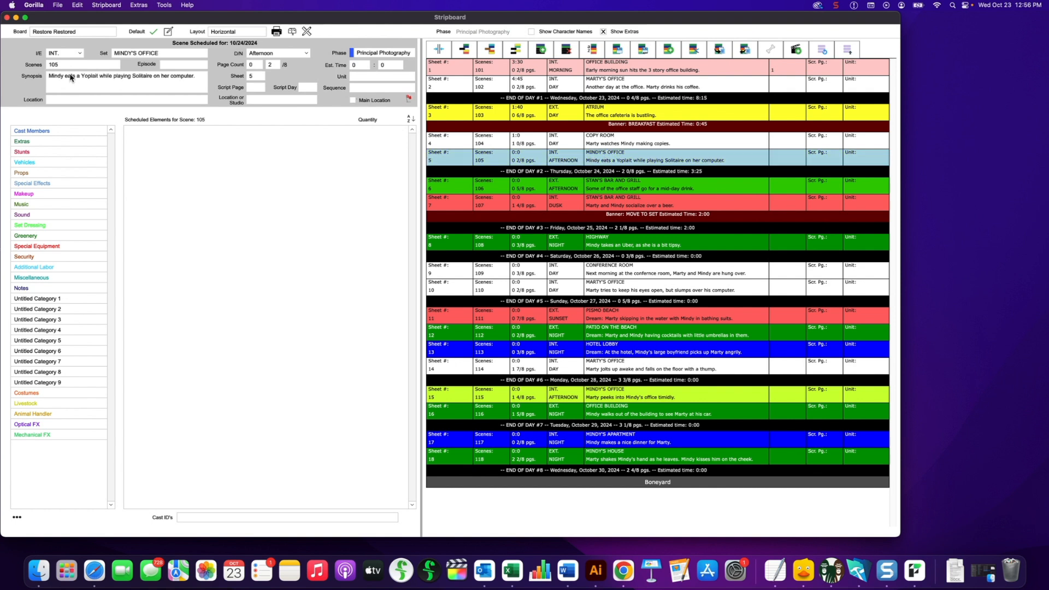
{"action": "left_click", "coordinate": [33, 131]}
{"action": "left_click", "coordinate": [78, 404]}
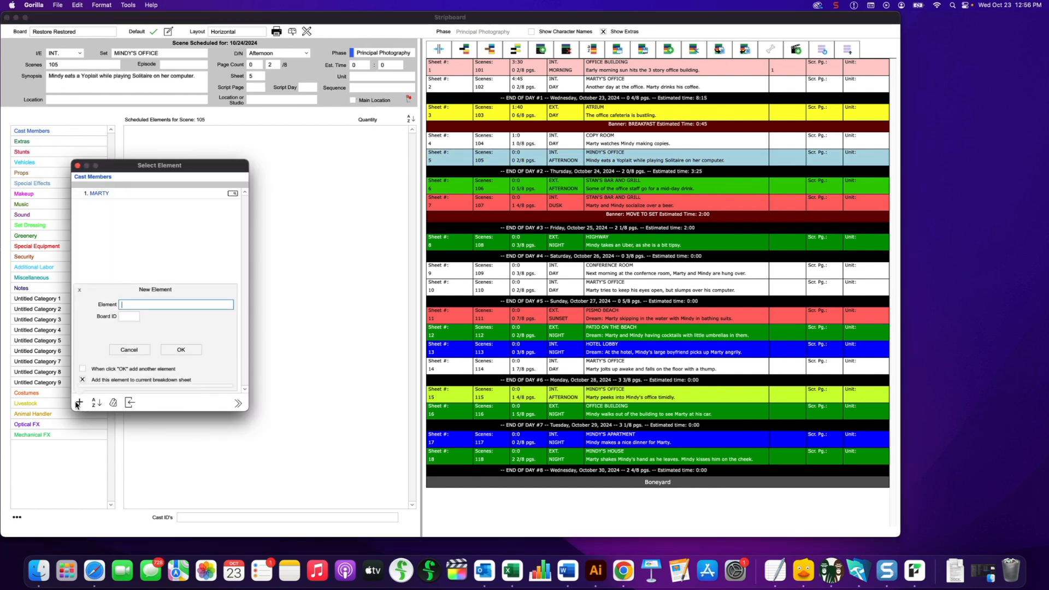
{"action": "type", "text": "MINDY"}
{"action": "left_click", "coordinate": [129, 317]}
{"action": "type", "text": "2"}
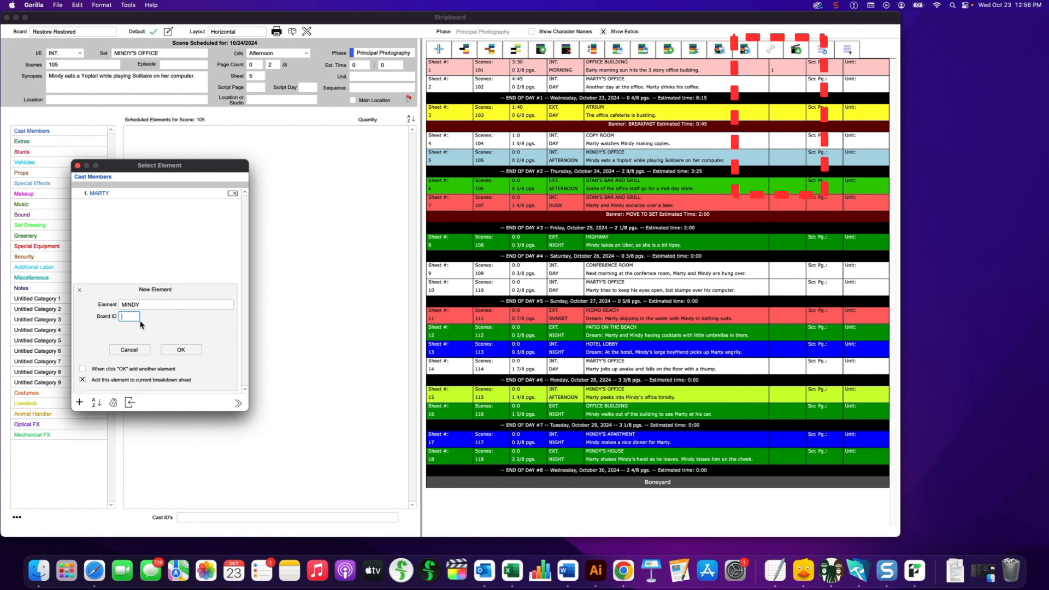
{"action": "left_click", "coordinate": [199, 353]}
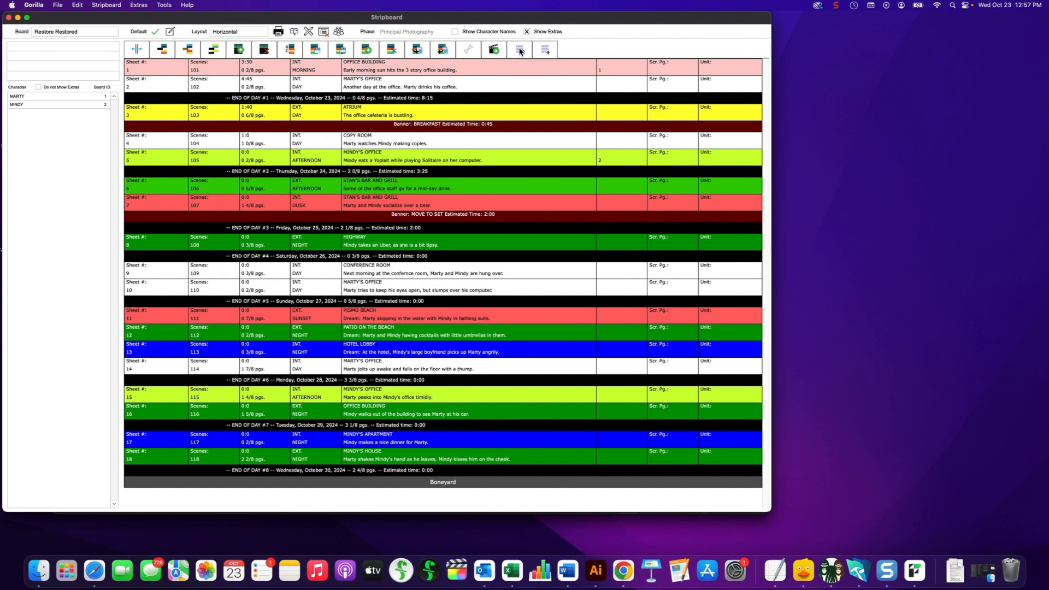
Save the Restore Restored stripboard and back it up to an Excel file
{"action": "left_click", "coordinate": [520, 52]}
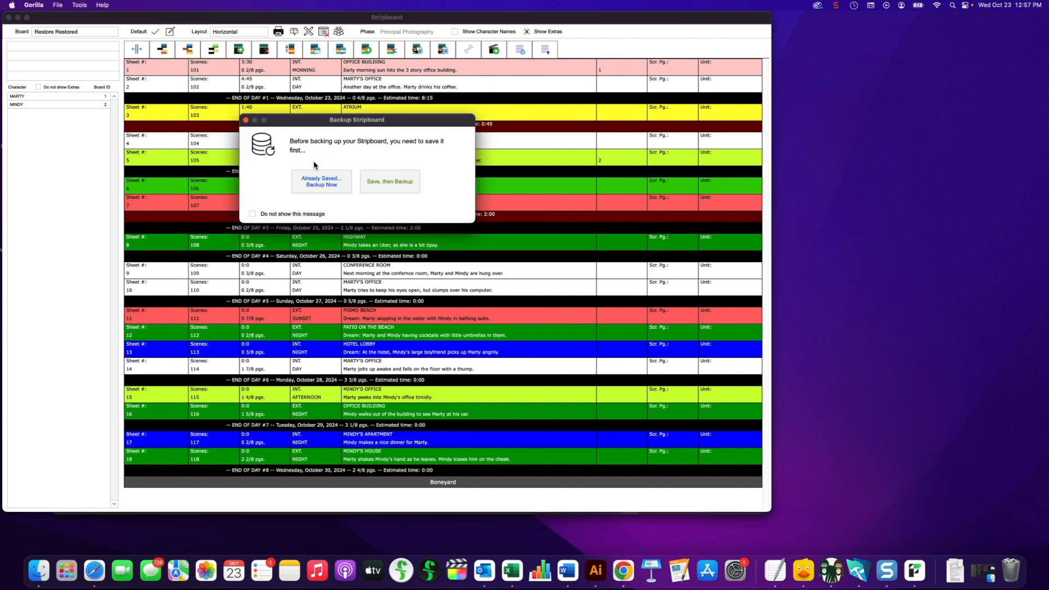
{"action": "left_click", "coordinate": [397, 185]}
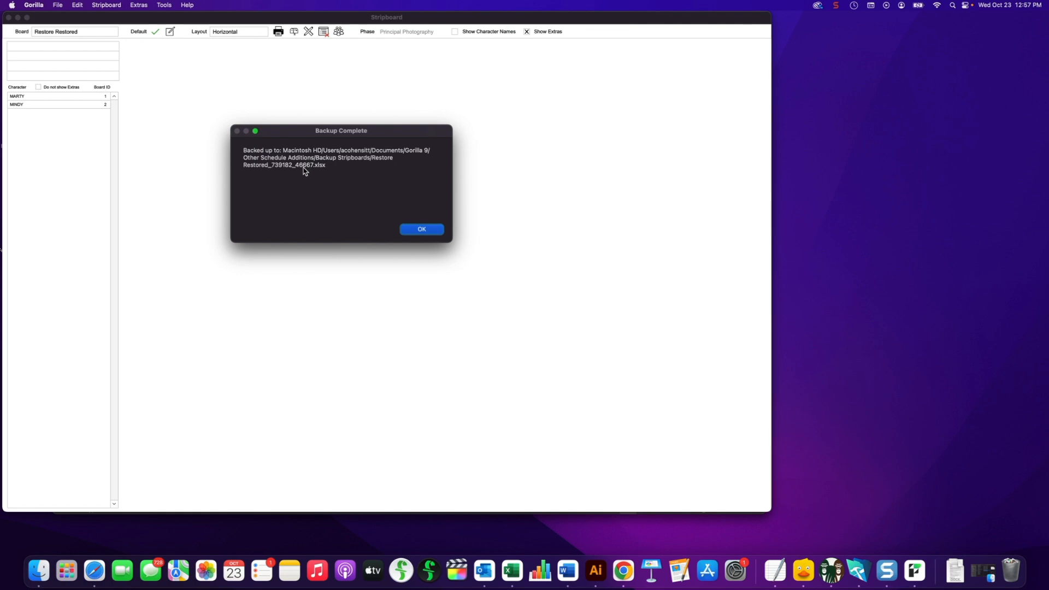
{"action": "left_click", "coordinate": [421, 229]}
Switch to Finder and open the Backup Stripboards folder inside Documents, Gorilla 9, Other Schedule Additions
{"action": "key", "text": "super+q"}
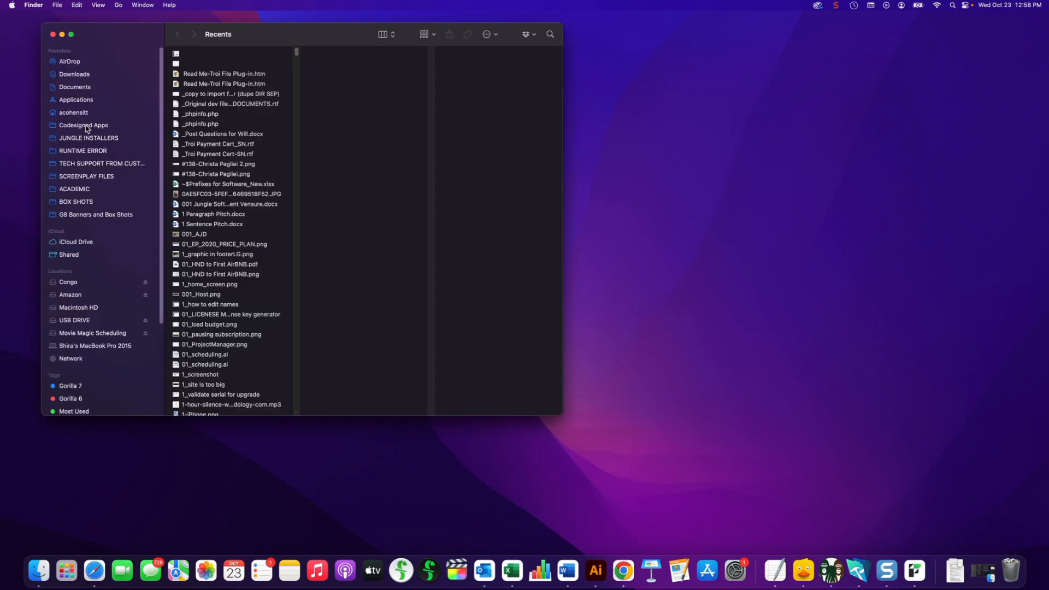
{"action": "left_click", "coordinate": [81, 88]}
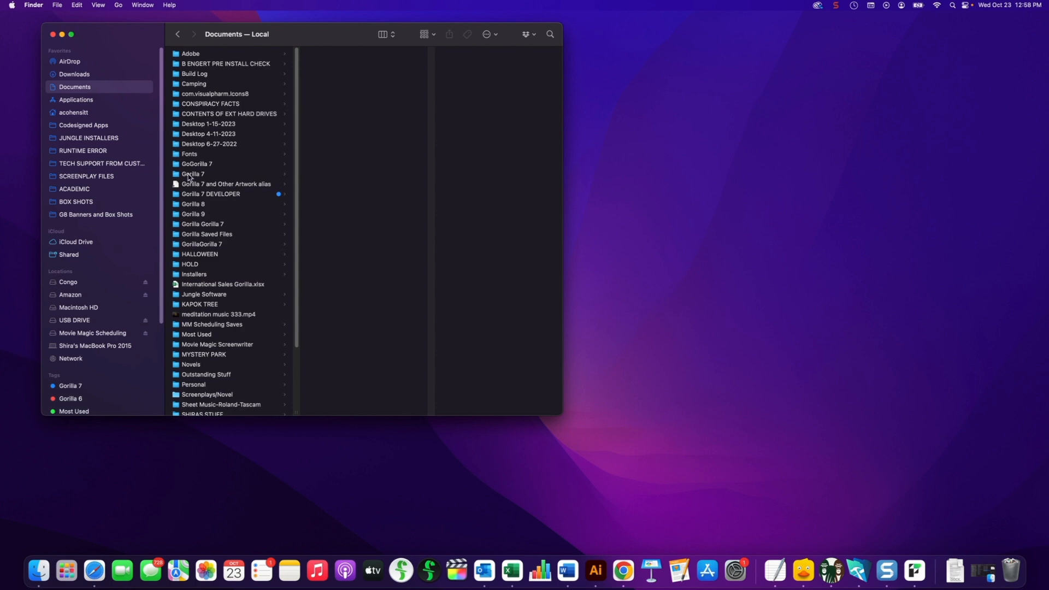
{"action": "left_click", "coordinate": [195, 219]}
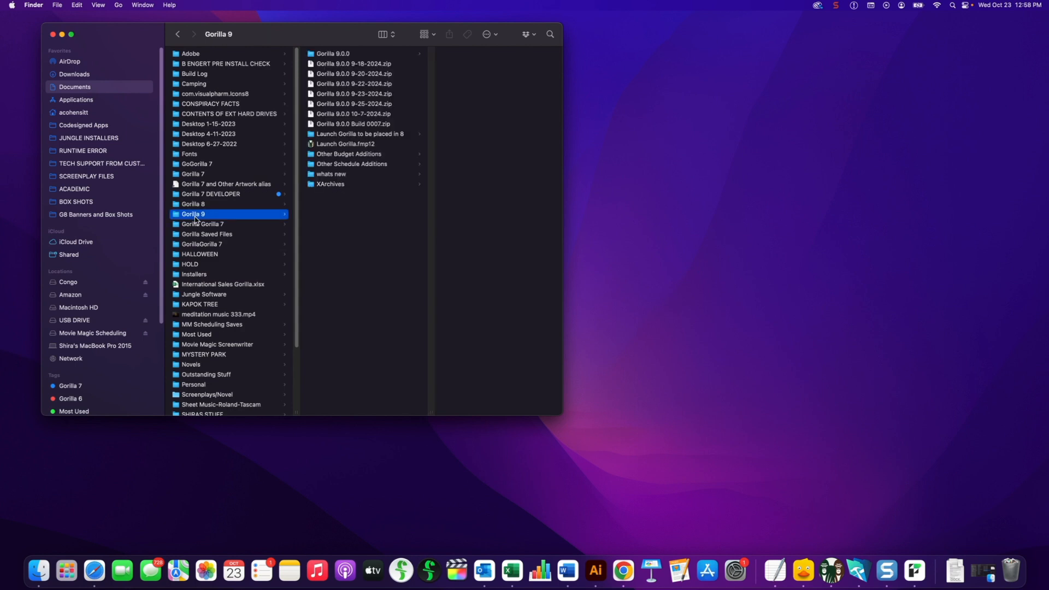
{"action": "left_click", "coordinate": [370, 165]}
{"action": "left_click", "coordinate": [469, 65]}
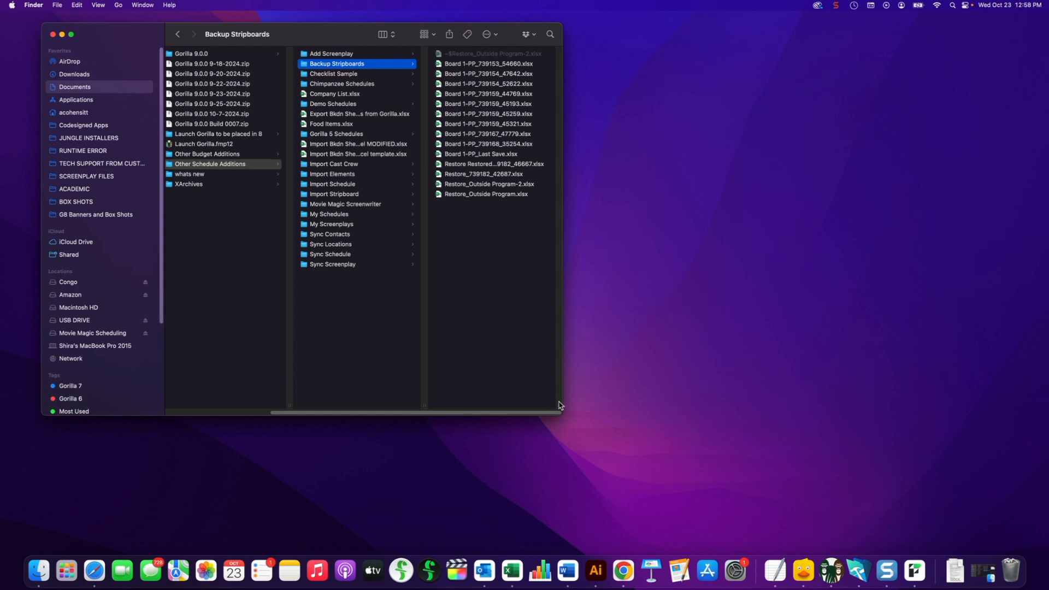
Widen the Finder window and open the backup file Restore Restored_739182_46667.xlsx in Microsoft Excel
{"action": "left_click_drag", "start_coordinate": [559, 405], "coordinate": [639, 394]}
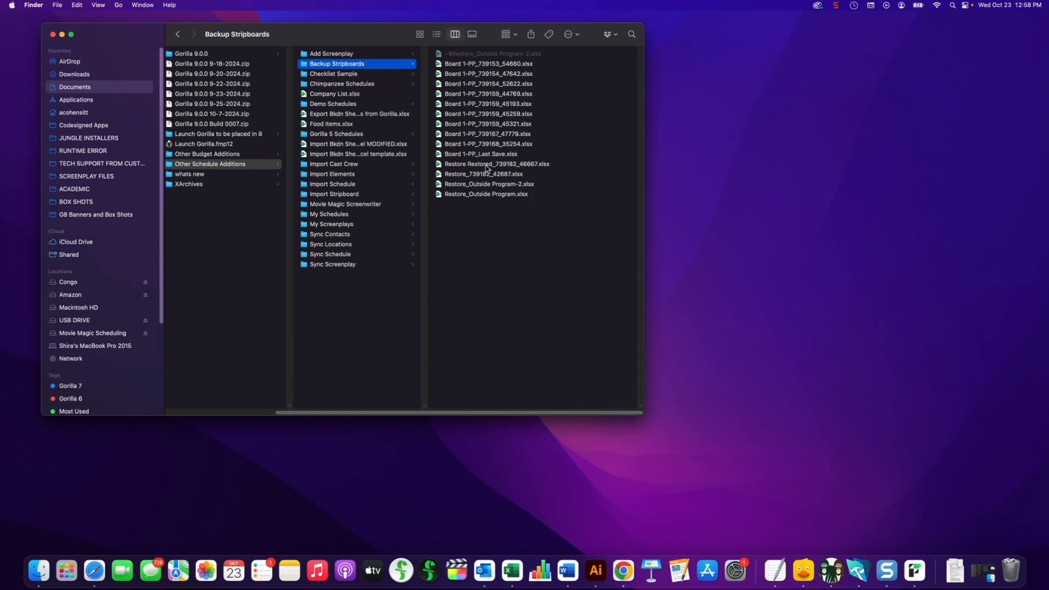
{"action": "left_click", "coordinate": [488, 165]}
{"action": "right_click", "coordinate": [350, 165]}
{"action": "mouse_move", "coordinate": [380, 179]}
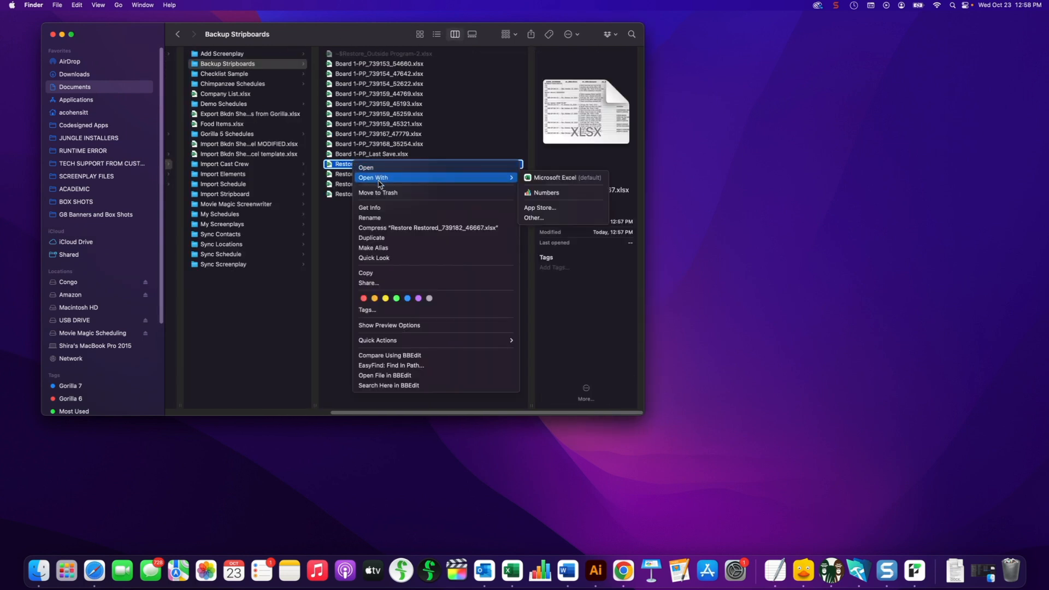
{"action": "left_click", "coordinate": [563, 179]}
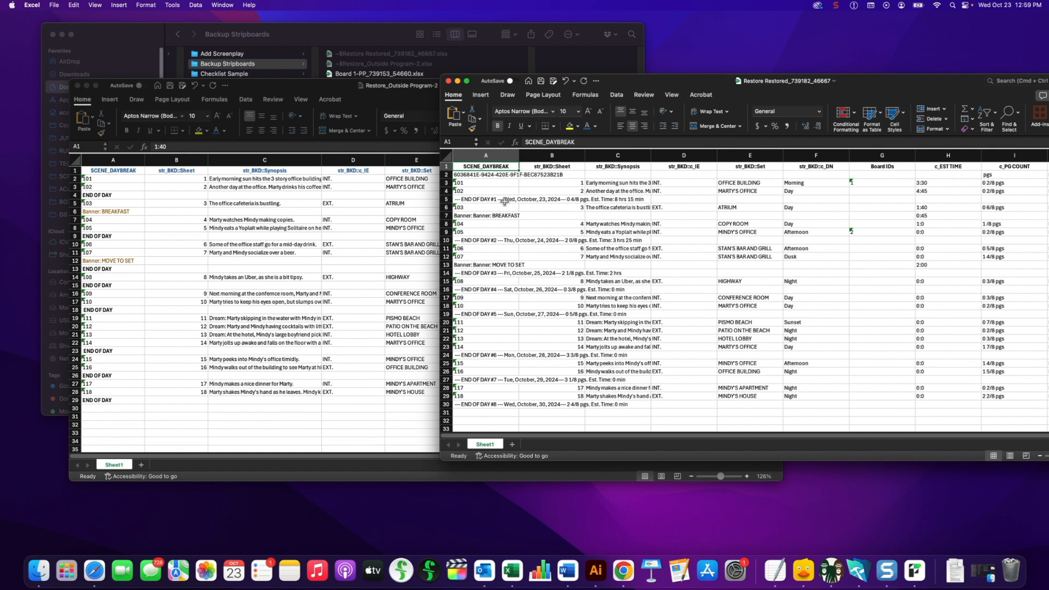
Reposition the backup workbook's window to examine its columns and compare its rows with the Restore_Outside Program-2 workbook
{"action": "left_click_drag", "start_coordinate": [931, 87], "coordinate": [683, 76]}
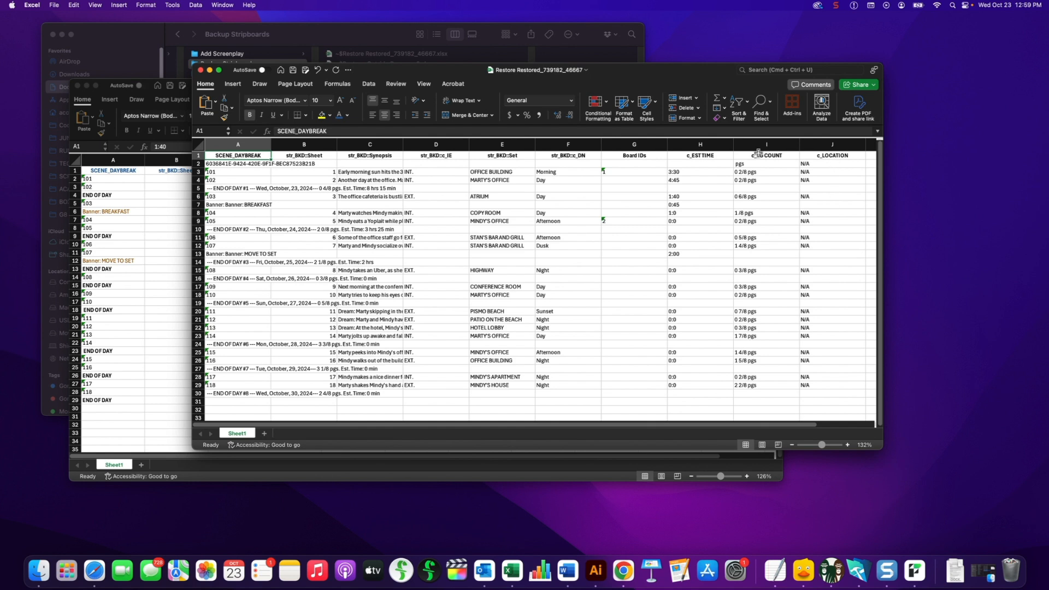
{"action": "left_click_drag", "start_coordinate": [389, 75], "coordinate": [627, 97]}
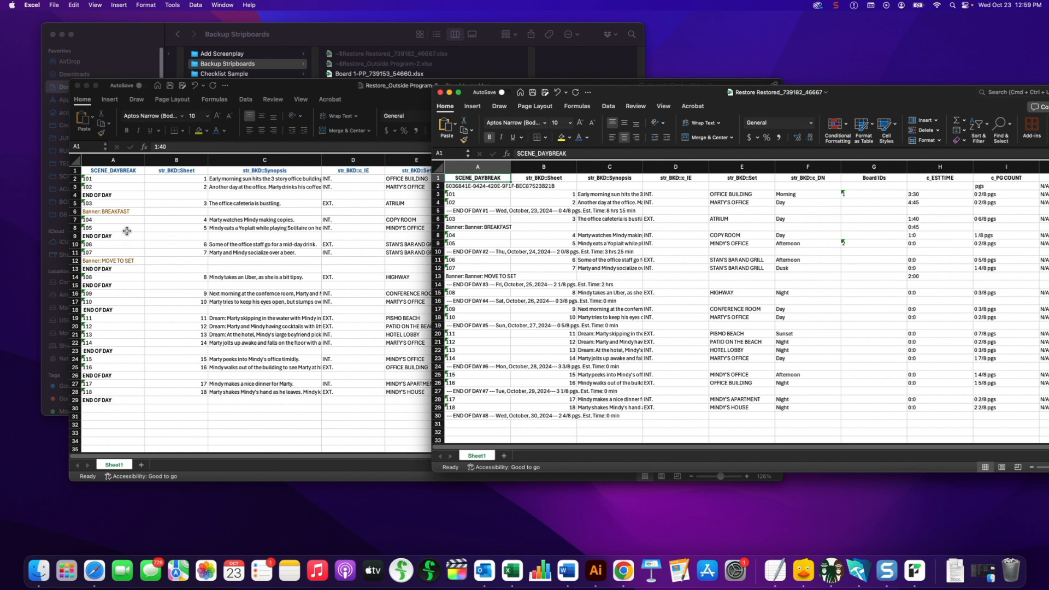
{"action": "double_click", "coordinate": [623, 93]}
{"action": "left_click_drag", "start_coordinate": [276, 44], "coordinate": [602, 58]}
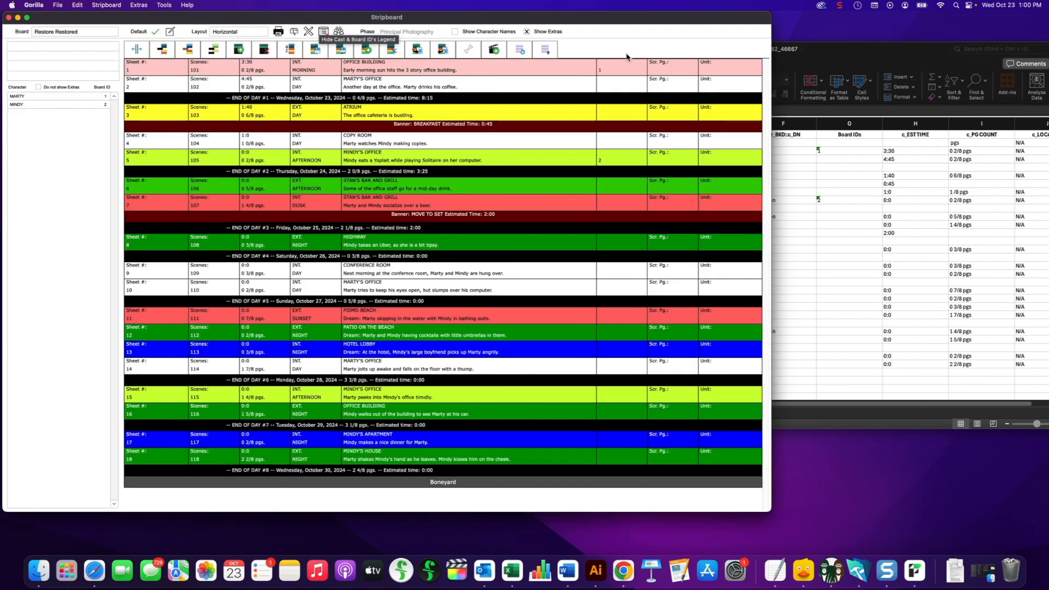
In the Gorilla stripboard, move the scene 103 strip between scenes 101 and 102, and the scene 106 strip up beneath the BREAKFAST banner
{"action": "left_click_drag", "start_coordinate": [378, 116], "coordinate": [375, 85]}
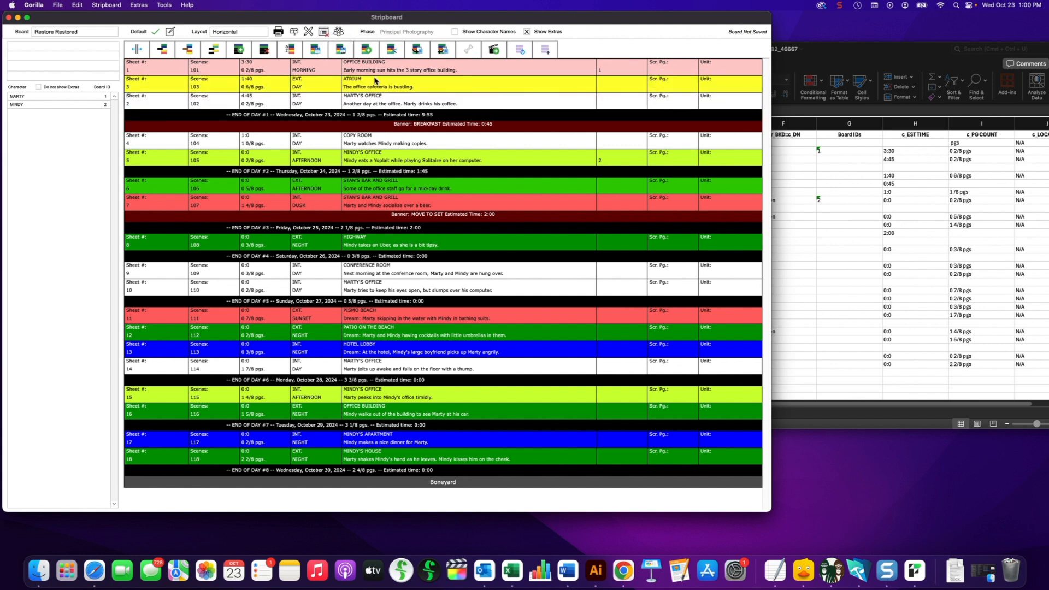
{"action": "left_click_drag", "start_coordinate": [378, 189], "coordinate": [376, 130]}
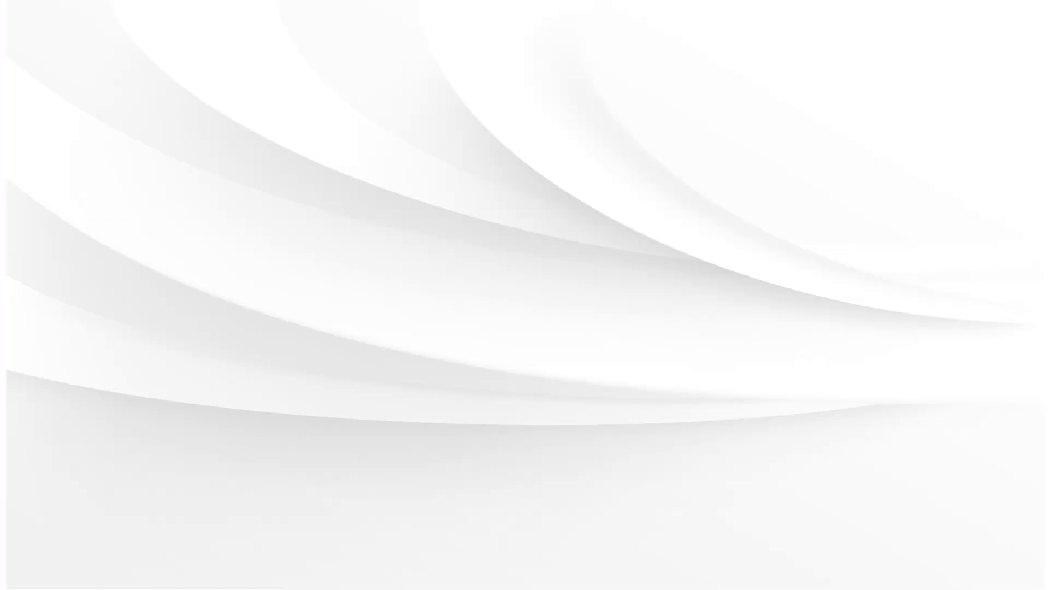